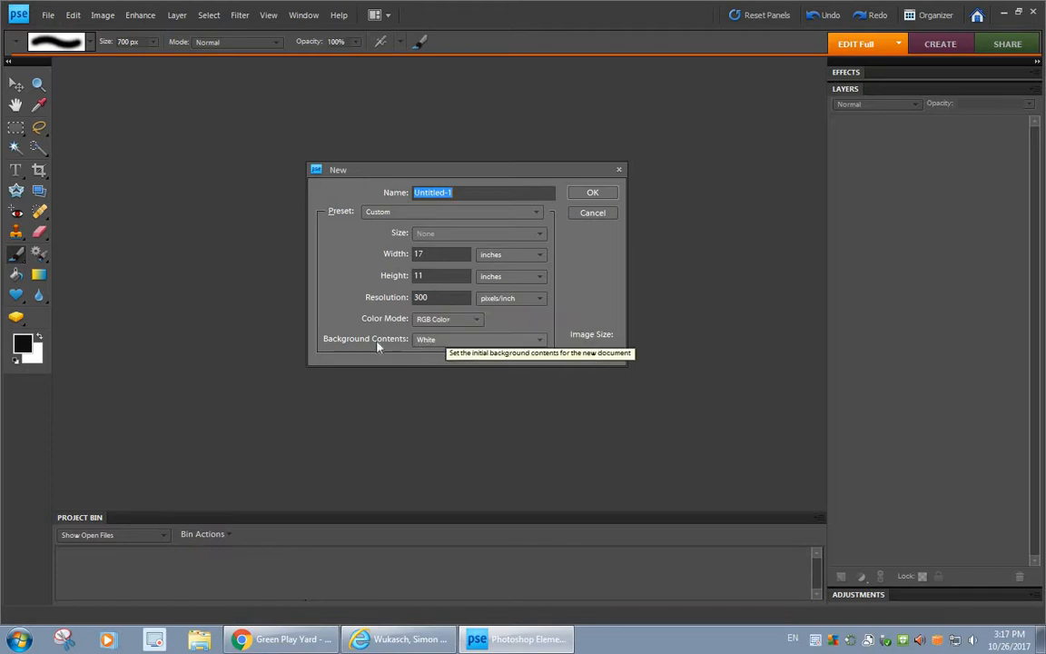
Create a white 17 x 11 inch document at 300 pixels/inch and choose the 19 px hard round brush from Default Brushes
left_click(577, 198)
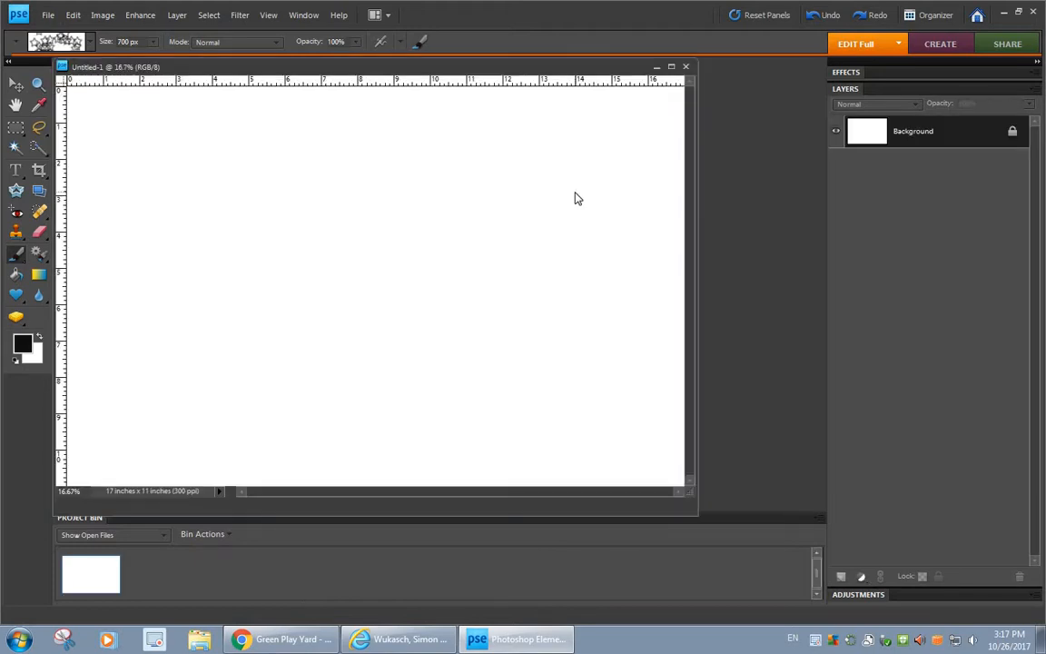
left_click(77, 41)
left_click(134, 81)
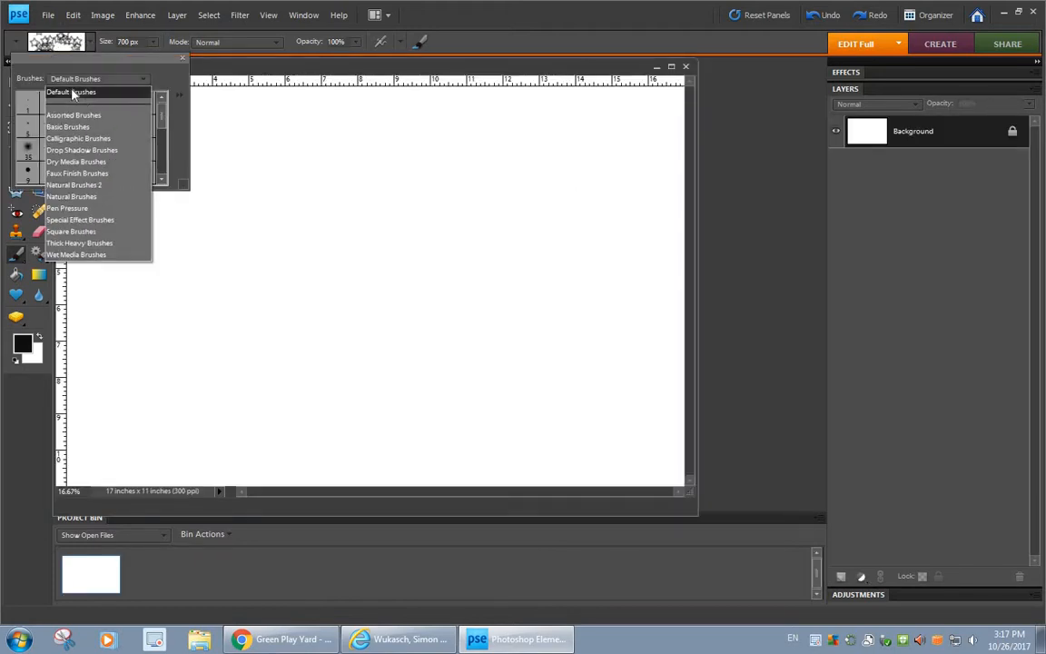
left_click(79, 93)
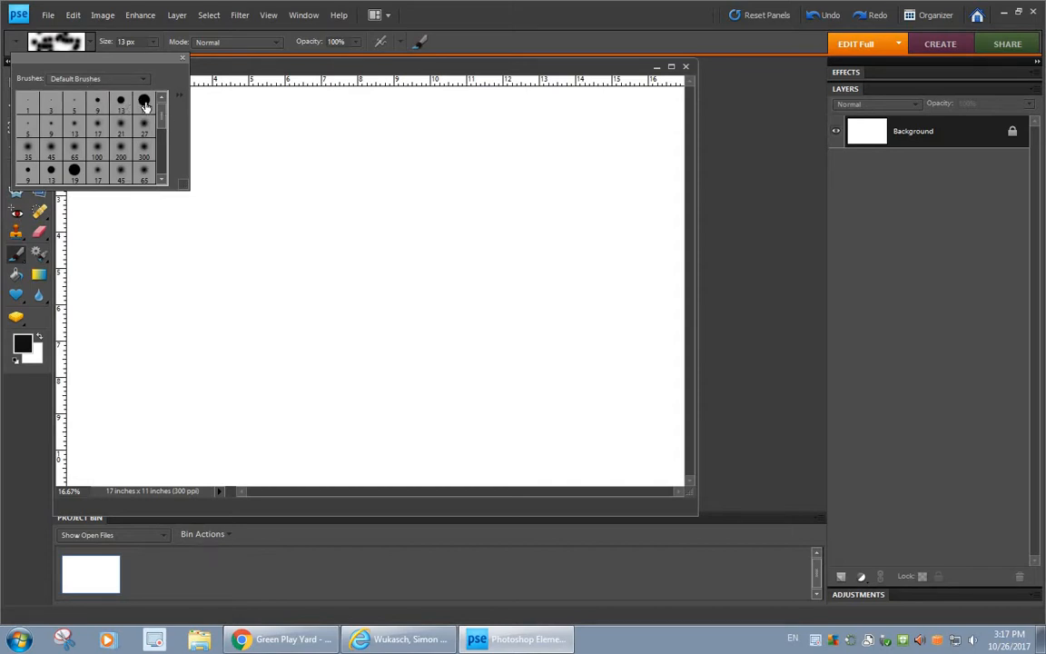
left_click(144, 102)
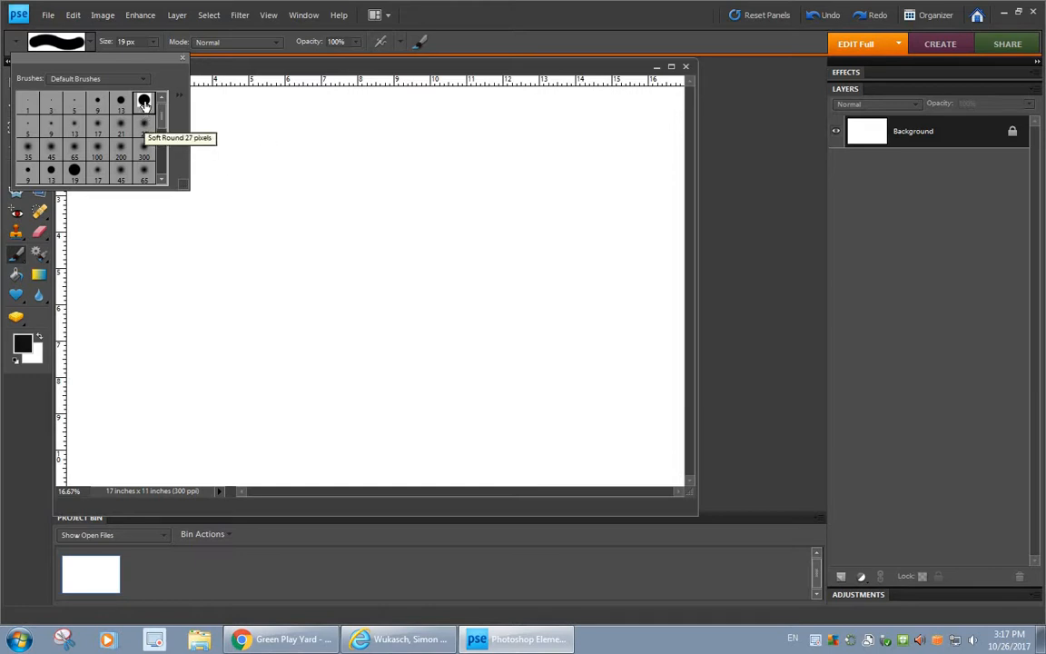
left_click(289, 67)
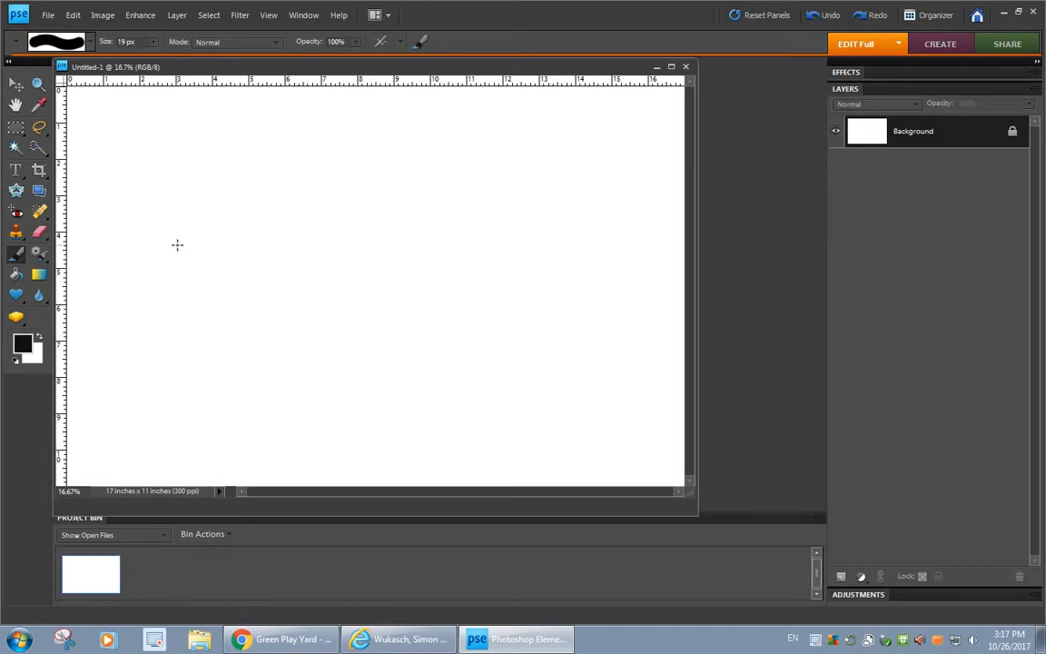
Enlarge the brush to 1100 px and paint a thick black vertical stroke near the canvas's left side
key("bracketright")
key("bracketright")
key("bracketright")
key("bracketright")
key("bracketright")
key("bracketright")
key("bracketright")
key("bracketright")
key("bracketright")
key("bracketright")
key("bracketright")
key("bracketright")
key("bracketright")
key("bracketright")
key("bracketright")
key("bracketright")
key("bracketright")
key("bracketright")
key("bracketright")
key("bracketright")
left_click_drag(197, 182, 198, 399)
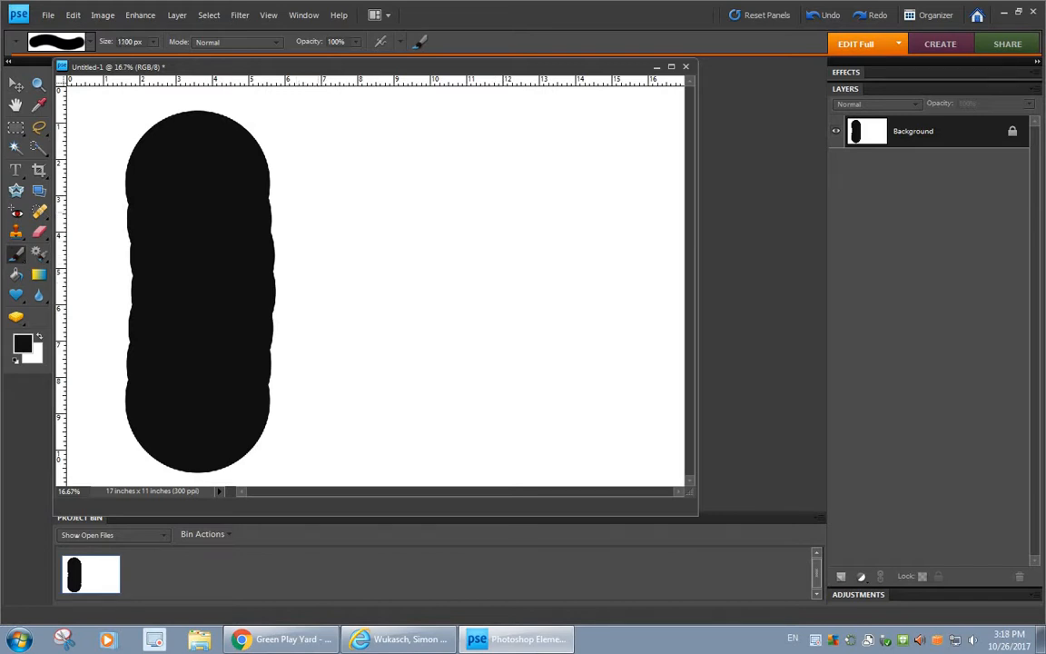
Reduce the brush to 200 px and paint a thin vertical stroke just right of the thick one
key("bracketleft")
key("bracketleft")
key("bracketleft")
key("bracketleft")
key("bracketleft")
key("bracketleft")
key("bracketleft")
key("bracketleft")
key("bracketleft")
mouse_move(293, 138)
left_mouse_down()
mouse_move(303, 294)
mouse_move(295, 407)
left_mouse_up()
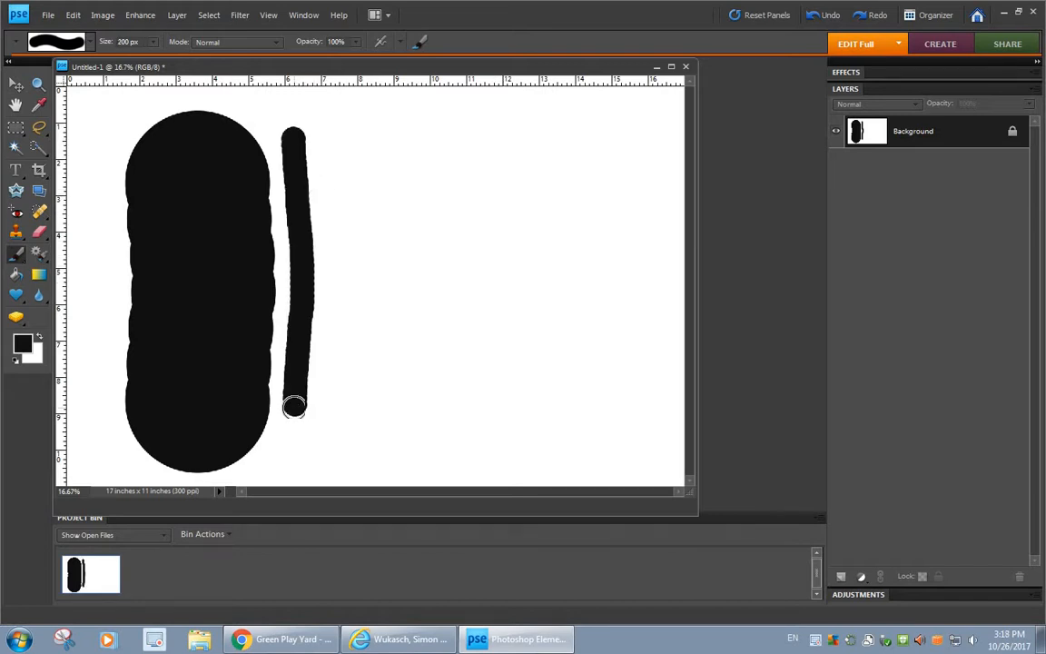
Choose the 27 px soft round brush, enlarge it to 1500 px and paint a wide soft-edged vertical stroke mid-canvas
left_click(82, 40)
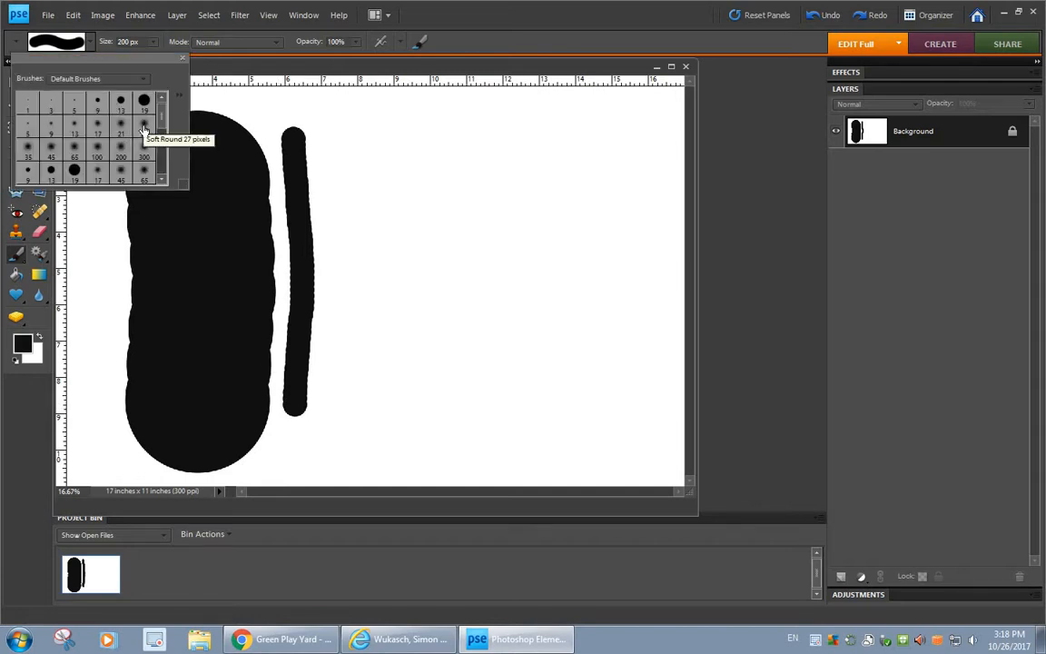
left_click(144, 129)
left_click(409, 204)
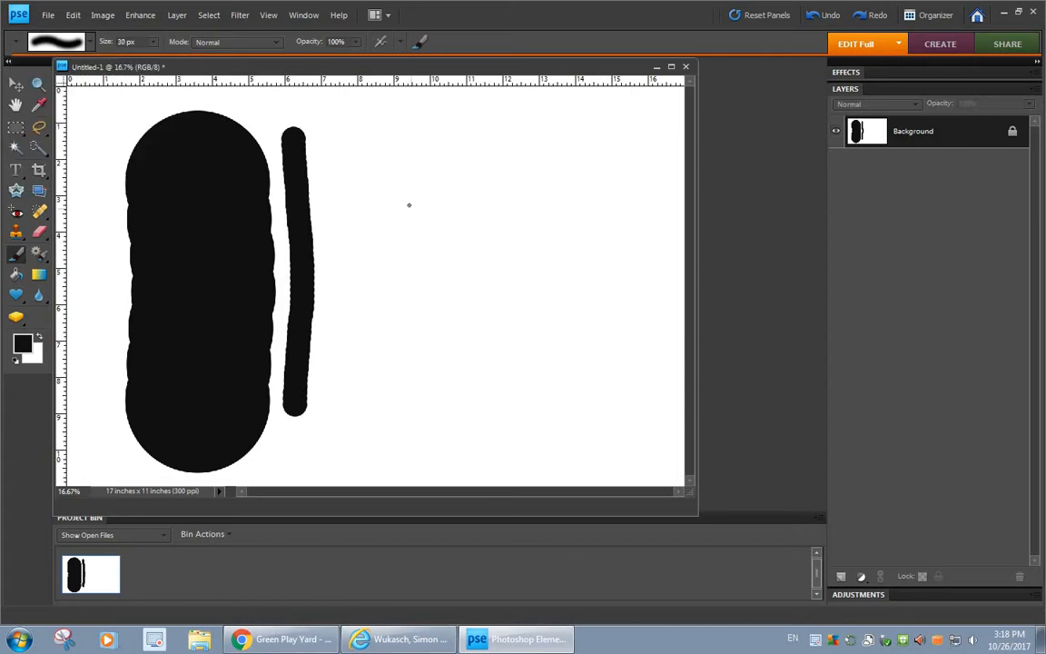
key("bracketright")
key("bracketright")
key("bracketright")
key("bracketright")
key("bracketright")
key("bracketright")
key("bracketright")
key("bracketright")
key("bracketright")
key("bracketright")
key("bracketright")
key("bracketright")
key("bracketright")
key("bracketright")
key("bracketright")
key("bracketright")
key("bracketright")
key("bracketright")
key("bracketright")
key("bracketright")
left_click_drag(417, 172, 417, 337)
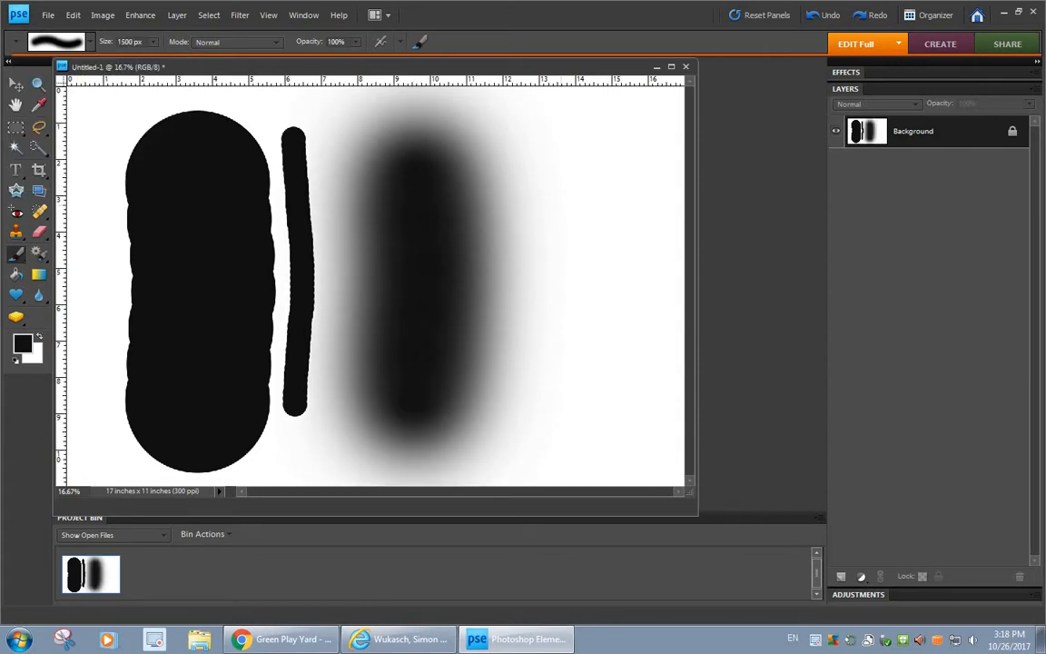
Reduce the soft brush to 400 px and paint a narrower vertical stroke right of the wide soft one
key("bracketleft")
key("bracketleft")
key("bracketleft")
key("bracketleft")
key("bracketleft")
key("bracketleft")
key("bracketleft")
key("bracketleft")
key("bracketleft")
key("bracketleft")
mouse_move(536, 152)
left_mouse_down()
mouse_move(545, 213)
mouse_move(534, 399)
left_mouse_up()
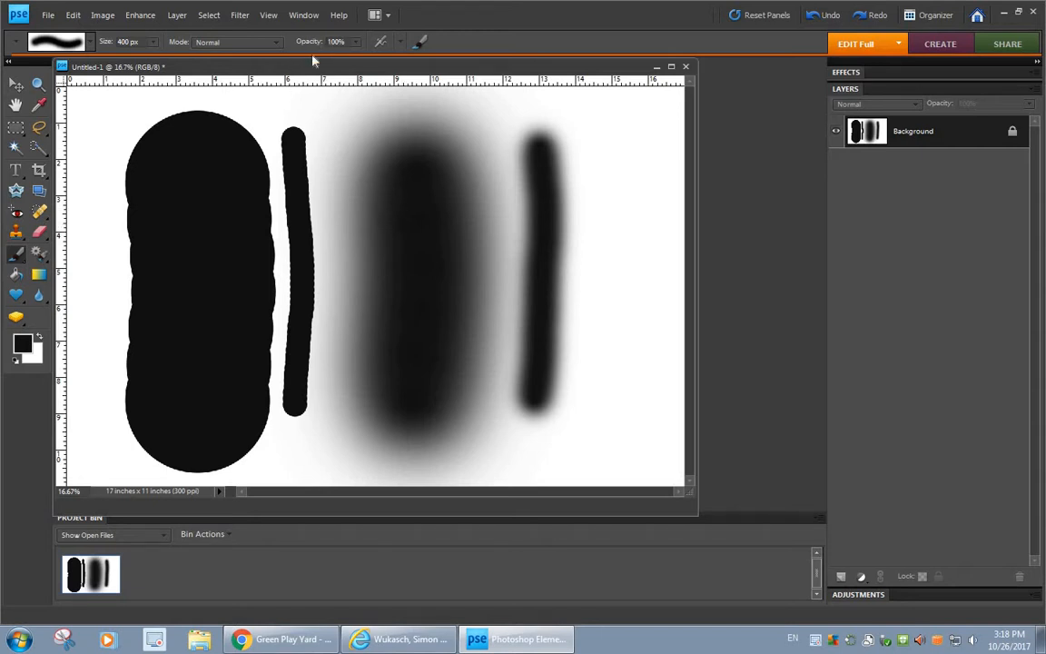
Set the brush opacity to 80% and switch to the 19 px hard round brush enlarged to 300 px
left_click_drag(316, 45, 304, 46)
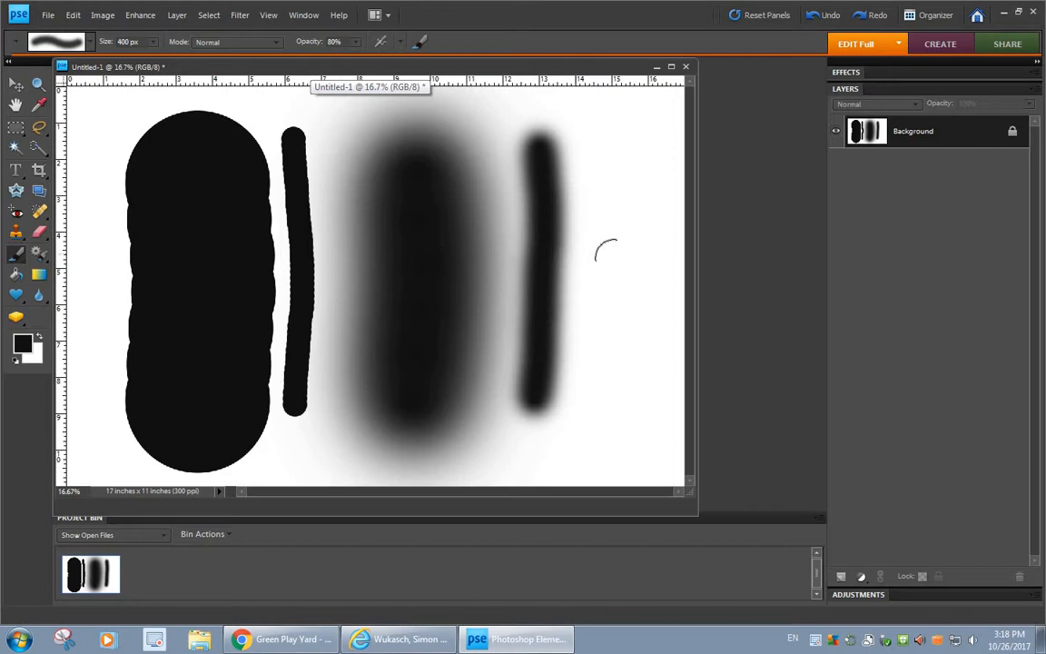
left_click(77, 41)
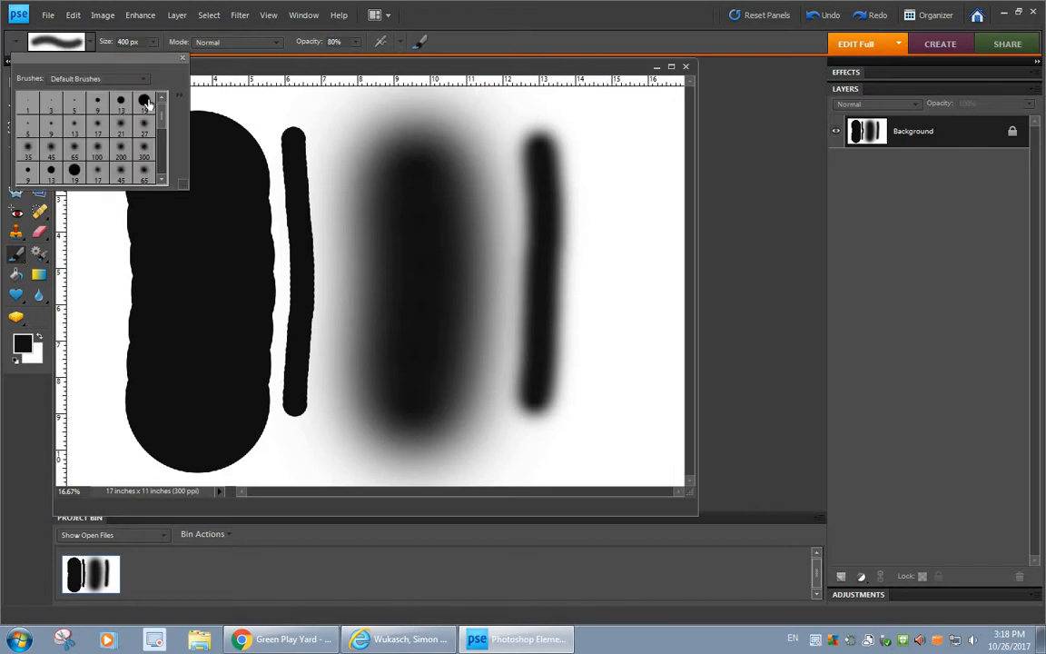
left_click(144, 100)
left_click(603, 184)
key("bracketright")
key("bracketright")
key("bracketright")
key("bracketright")
key("bracketright")
key("bracketright")
key("bracketright")
key("bracketright")
key("bracketright")
key("bracketright")
key("bracketright")
key("bracketright")
key("bracketright")
key("bracketright")
key("bracketright")
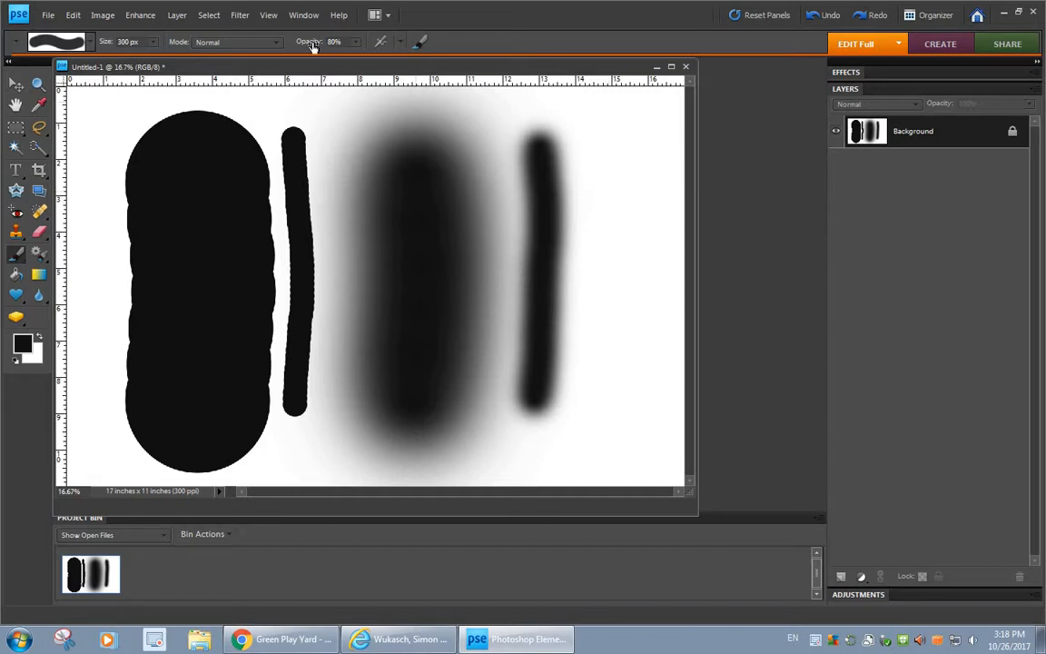
Lower the brush opacity to 53% and paint two crossing translucent curved strokes over the right half of the canvas
left_click_drag(313, 47, 265, 46)
left_click(625, 181)
mouse_move(624, 180)
left_mouse_down()
mouse_move(409, 413)
mouse_move(303, 467)
left_mouse_up()
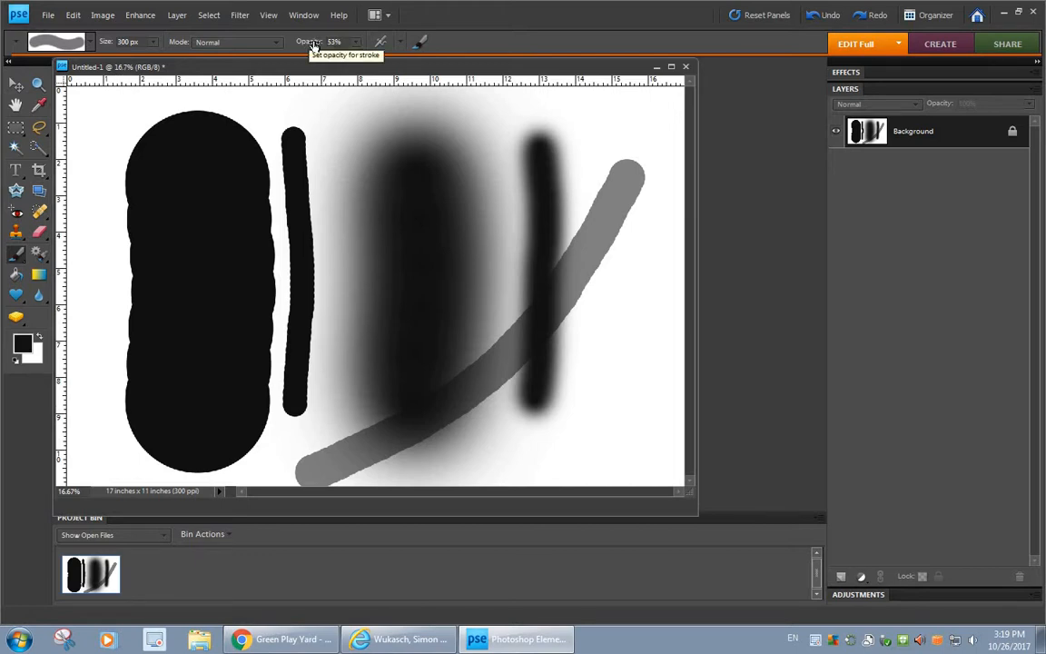
left_click(651, 258)
mouse_move(624, 233)
left_mouse_down()
mouse_move(535, 207)
mouse_move(434, 268)
mouse_move(395, 374)
mouse_move(445, 481)
left_mouse_up()
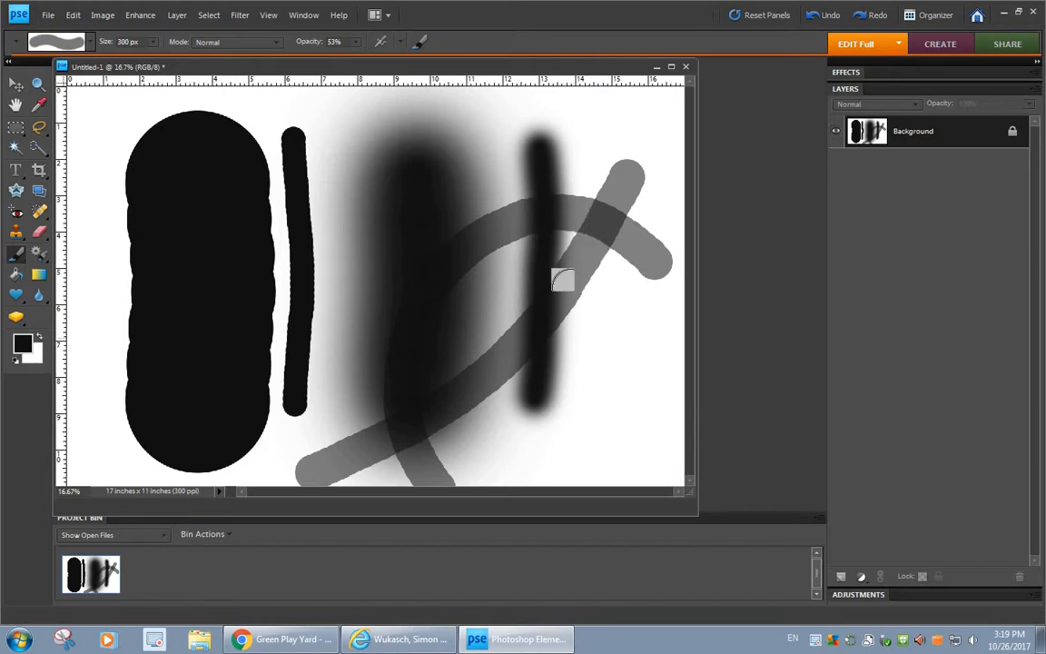
Lower the opacity to 20%, enlarge the brush to 1000 px and paint a broad faint stroke at the canvas's lower right
mouse_move(303, 48)
left_mouse_down()
mouse_move(259, 41)
mouse_move(290, 43)
left_mouse_up()
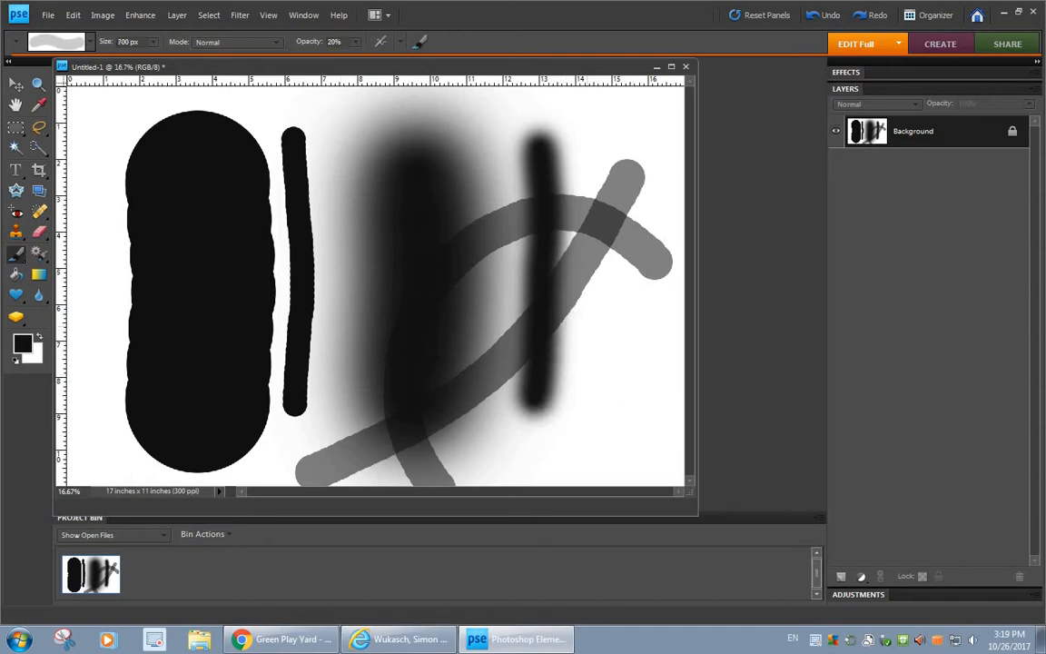
key("bracketright")
key("bracketright")
key("bracketright")
key("bracketright")
key("bracketright")
key("bracketright")
key("bracketright")
left_click(606, 306)
left_click_drag(606, 306, 514, 386)
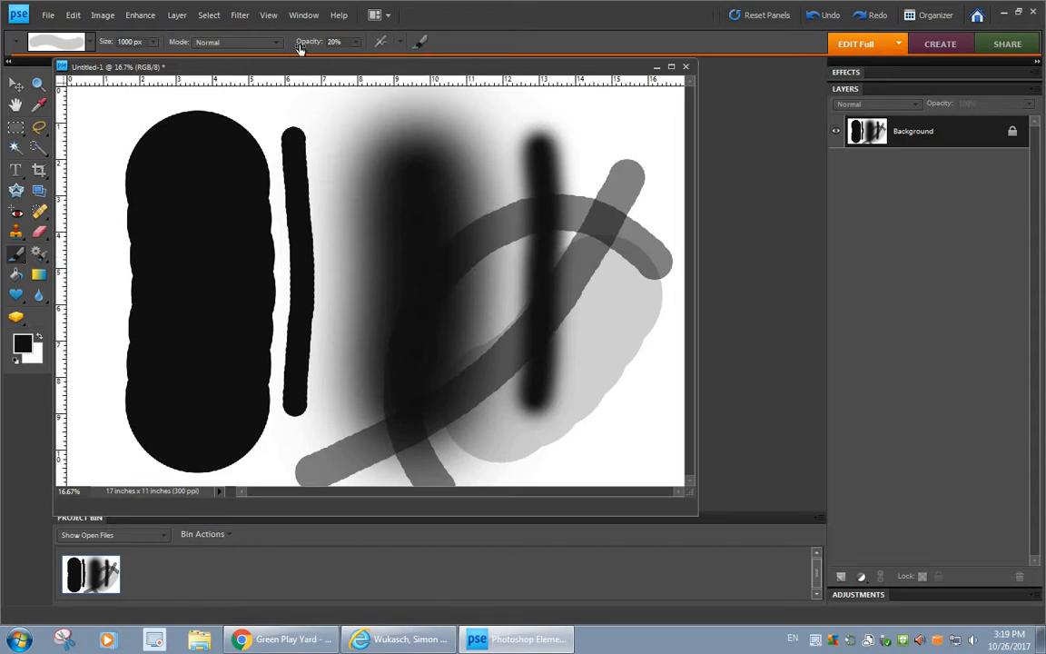
Restore the brush opacity to 100% and shape the tip to 67% roundness at a -38° angle
left_click_drag(299, 47, 473, 47)
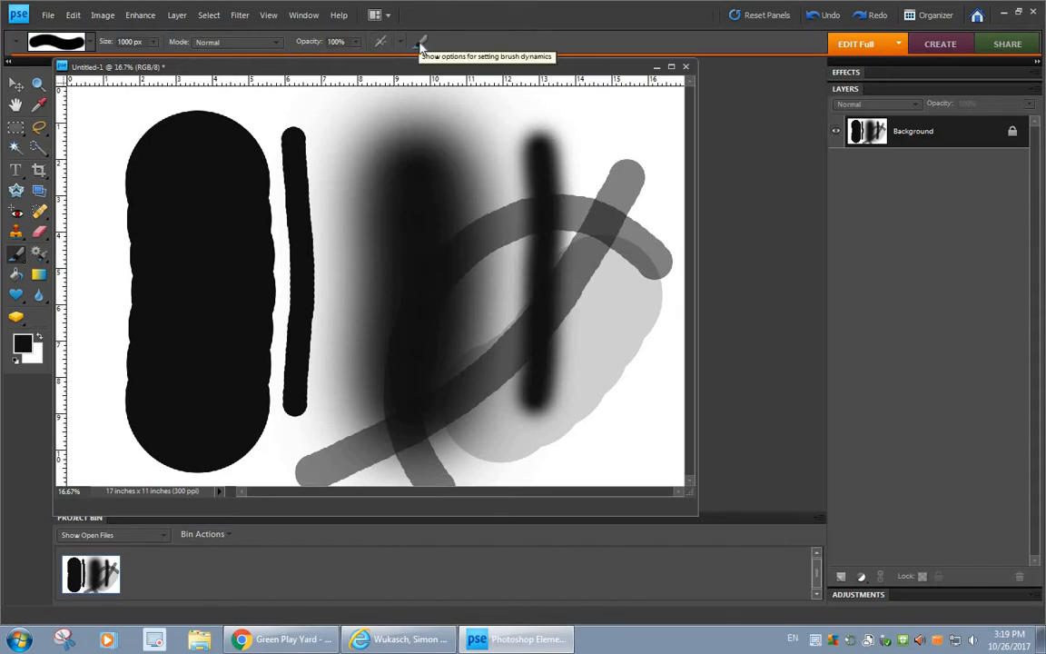
left_click(421, 42)
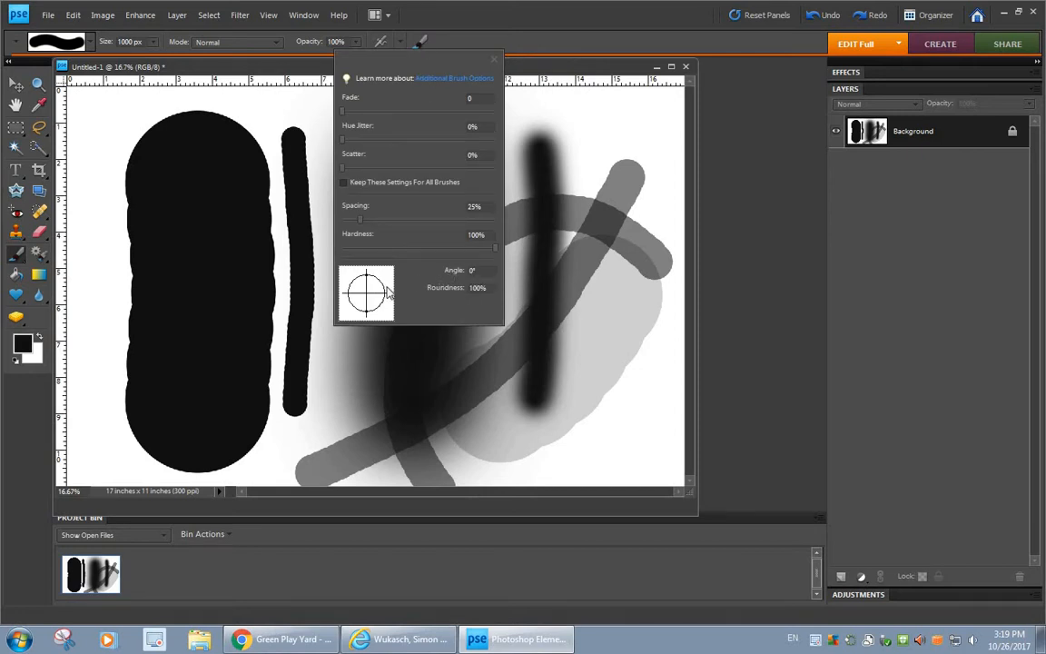
mouse_move(458, 293)
left_mouse_down()
mouse_move(431, 294)
mouse_move(449, 275)
mouse_move(427, 276)
left_mouse_up()
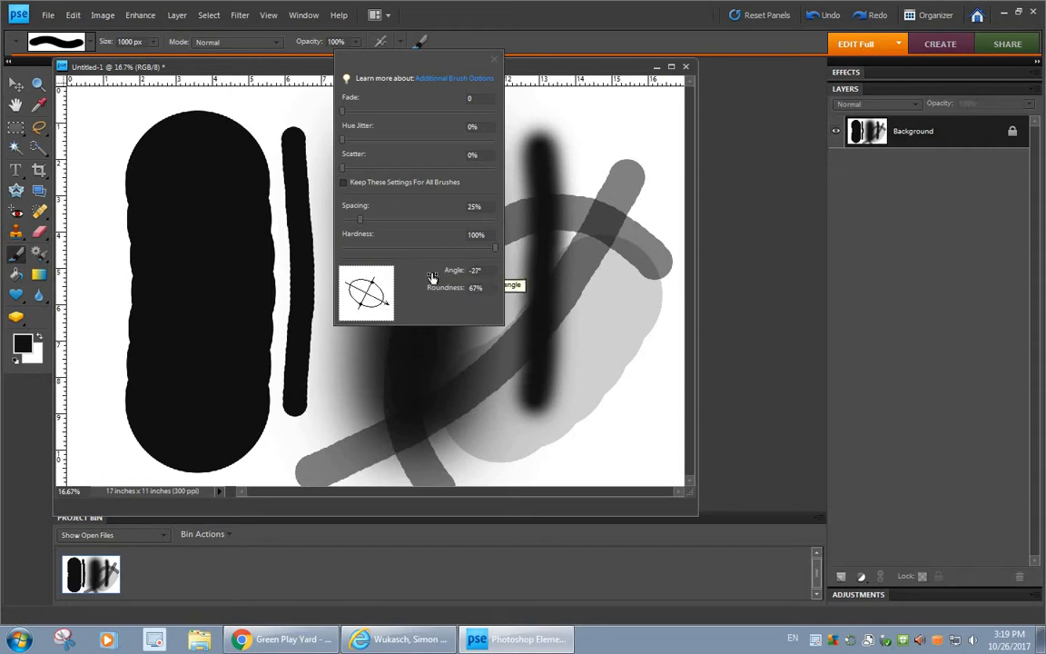
Try a wide winding stroke across the whole canvas with the tilted elliptical brush, and undo it
left_click(603, 414)
mouse_move(602, 409)
left_mouse_down()
mouse_move(602, 141)
mouse_move(404, 145)
mouse_move(382, 391)
mouse_move(225, 186)
mouse_move(69, 88)
left_mouse_up()
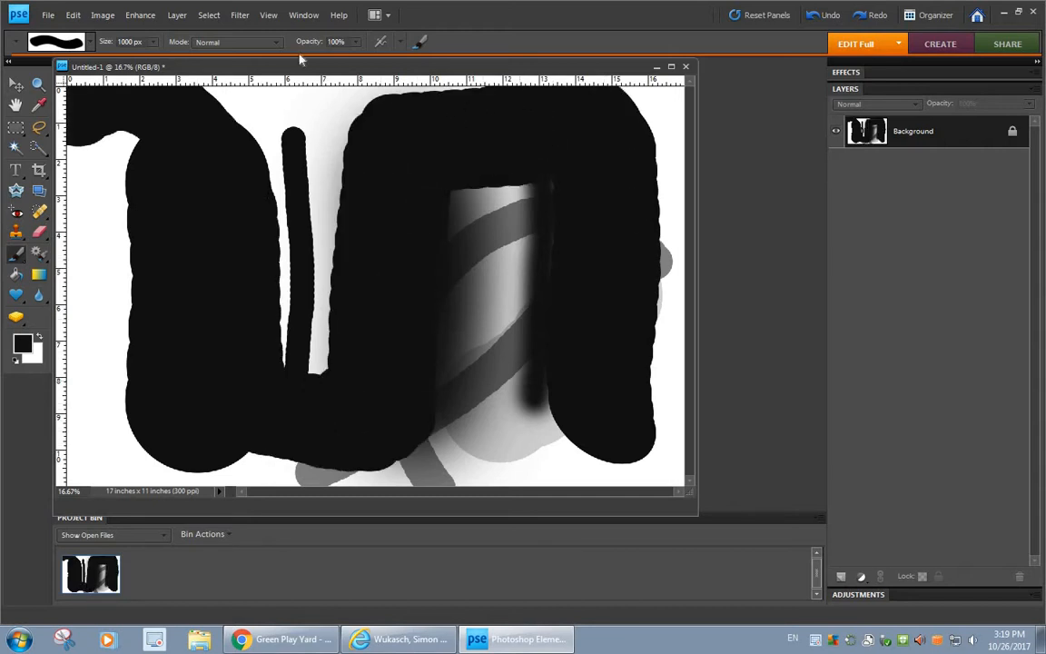
key("ctrl+z")
Set the brush's fade to 18, hue jitter 4%, scatter 8% and spacing 57%, and paint two scattered fading strokes across the canvas
left_click(421, 43)
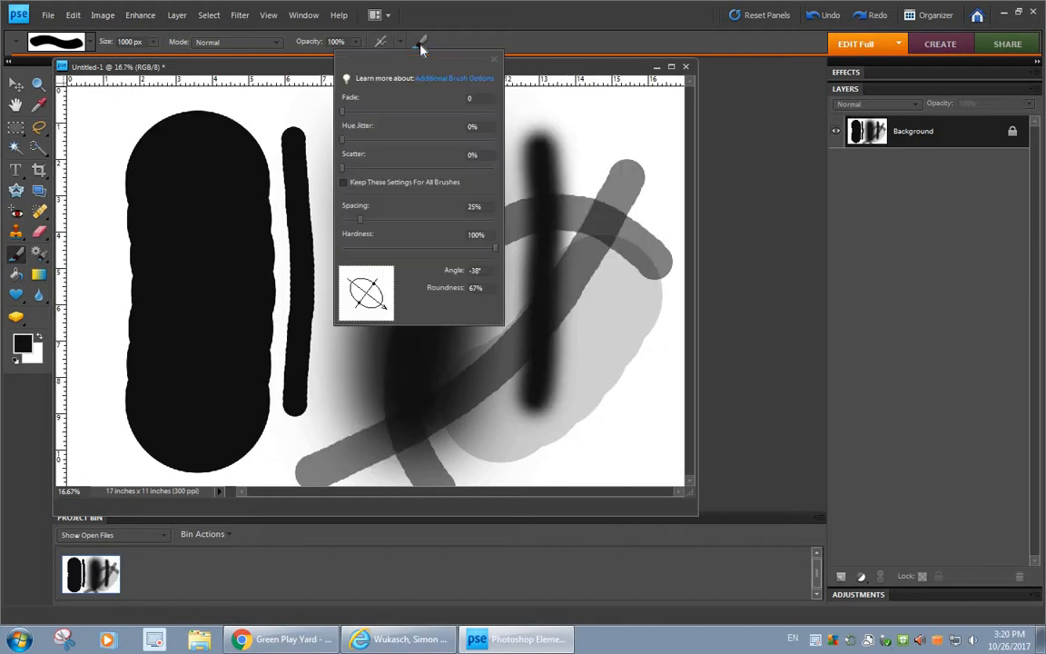
left_click_drag(361, 220, 382, 220)
left_click_drag(343, 170, 354, 111)
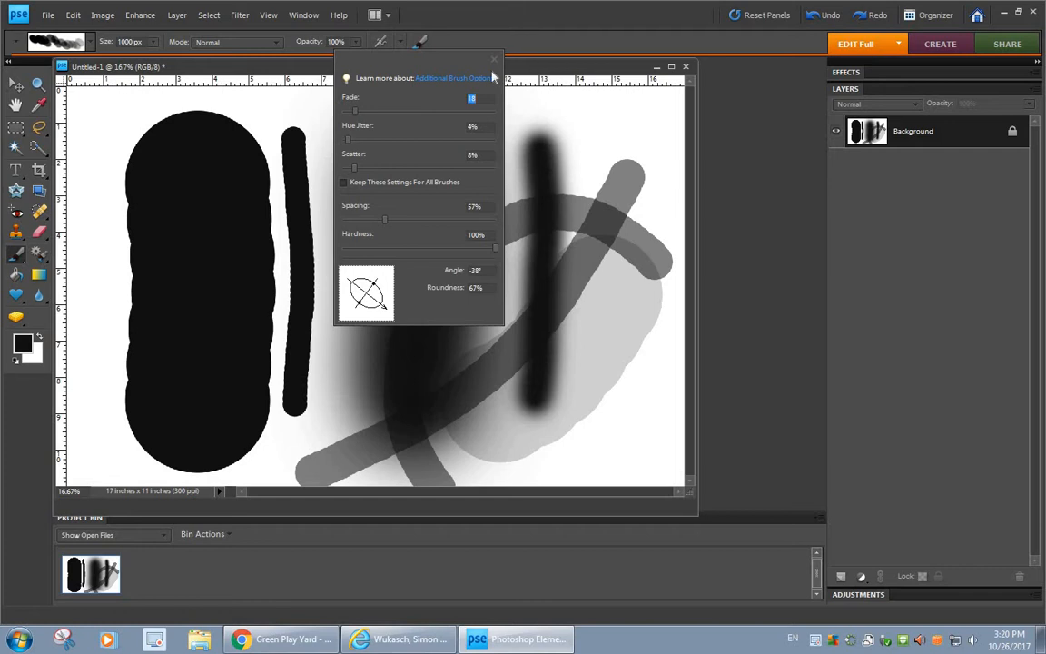
left_click(455, 26)
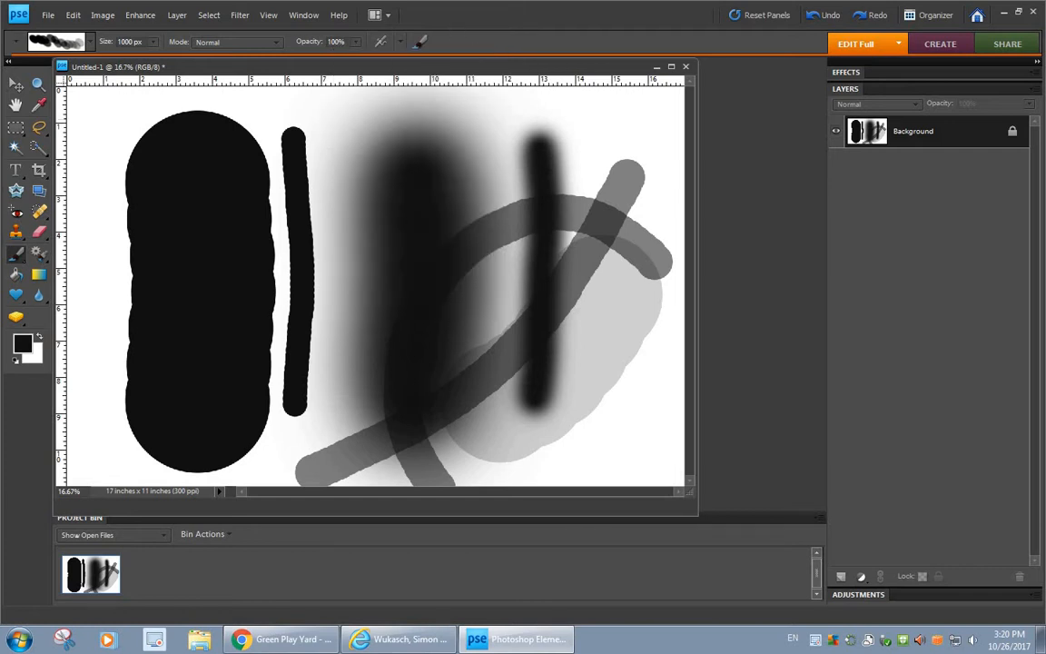
mouse_move(610, 118)
left_mouse_down()
mouse_move(350, 236)
mouse_move(322, 304)
mouse_move(91, 354)
left_mouse_up()
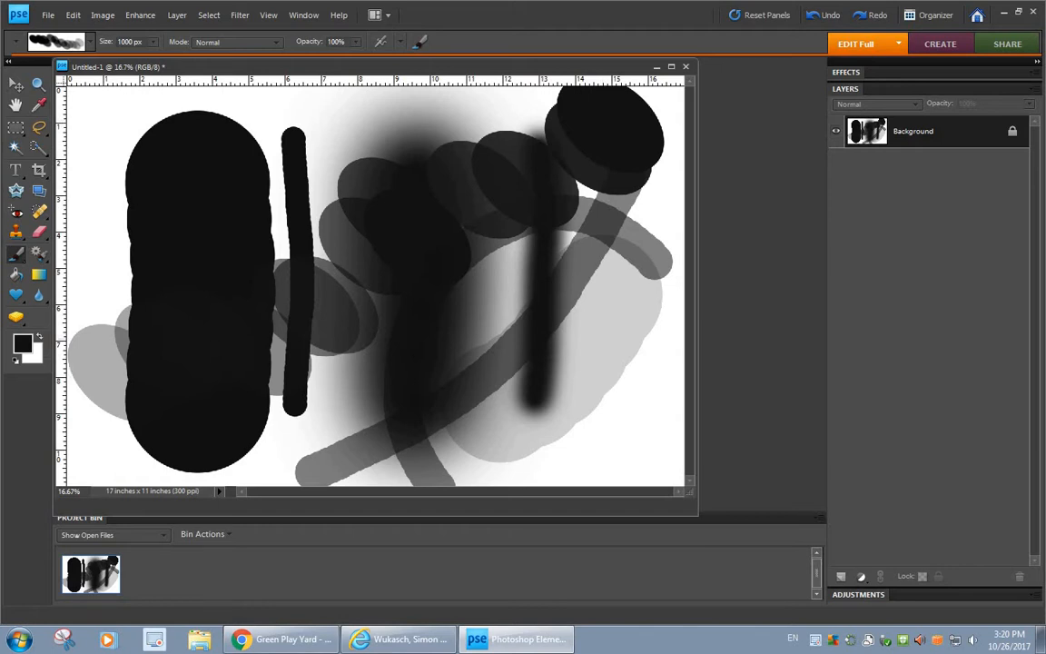
mouse_move(582, 327)
left_mouse_down()
mouse_move(454, 331)
mouse_move(404, 368)
mouse_move(291, 286)
mouse_move(263, 173)
mouse_move(495, 227)
left_mouse_up()
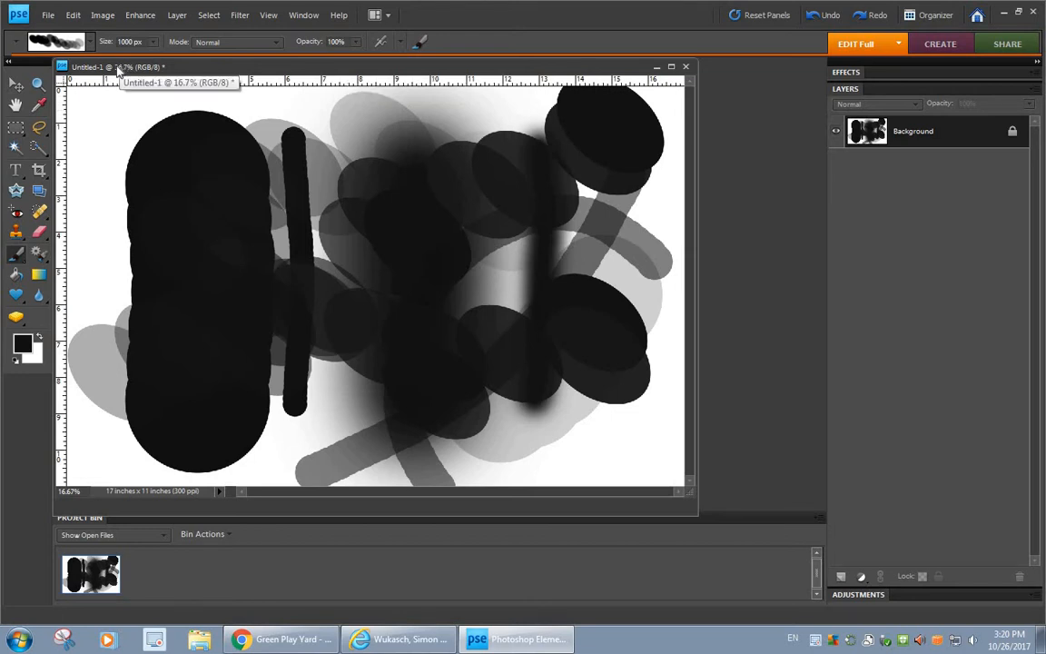
Load the Dry Media Brushes set and choose its 29 px textured brush
left_click(81, 38)
left_click(76, 80)
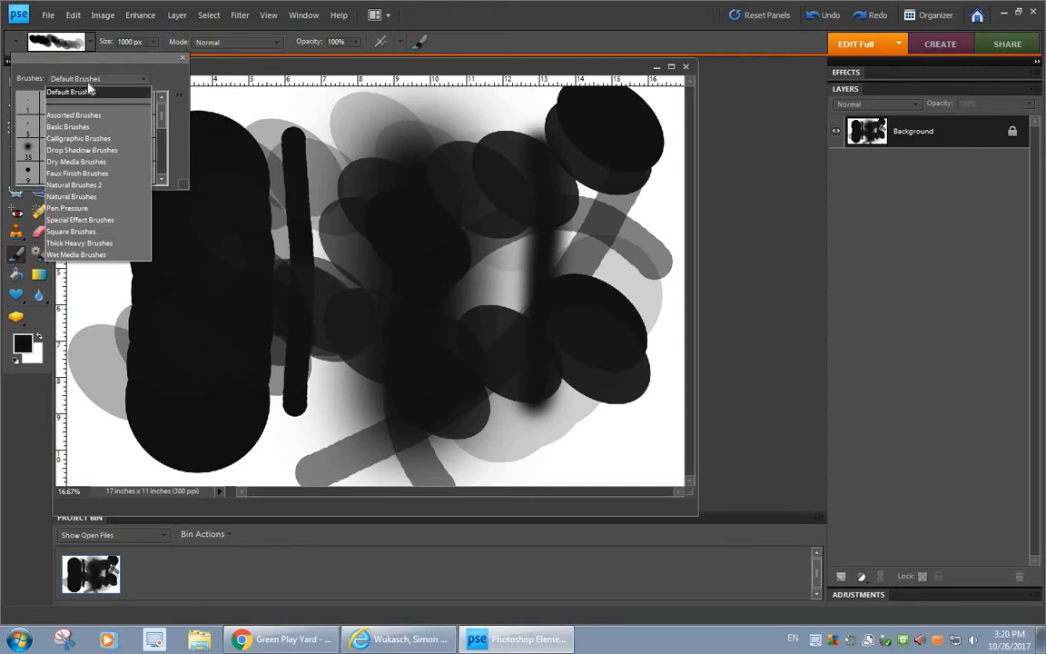
left_click(72, 161)
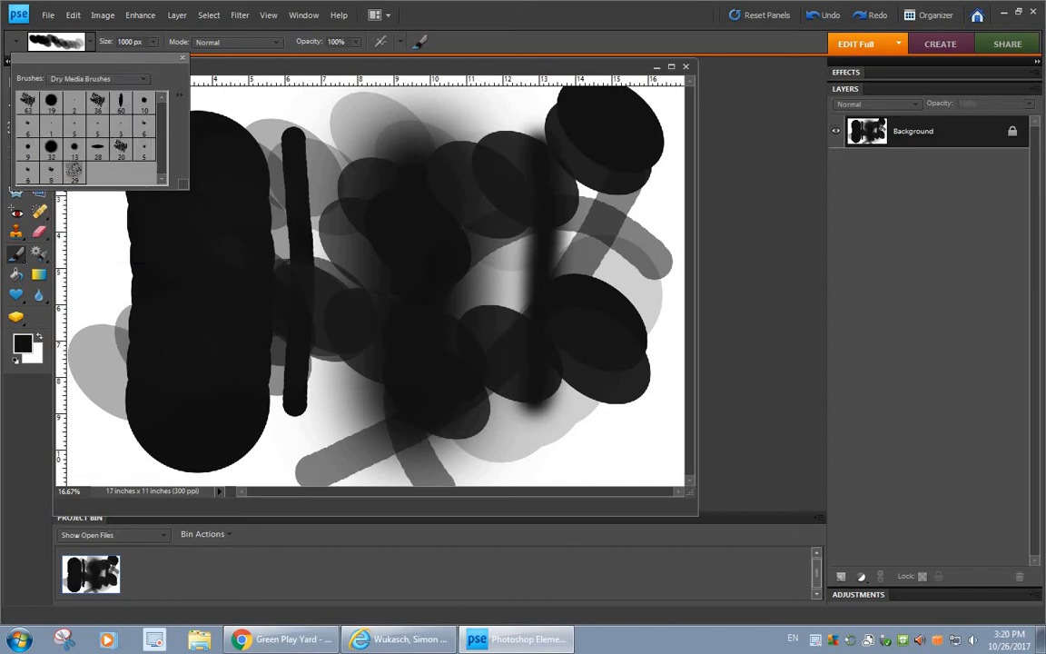
left_click(97, 102)
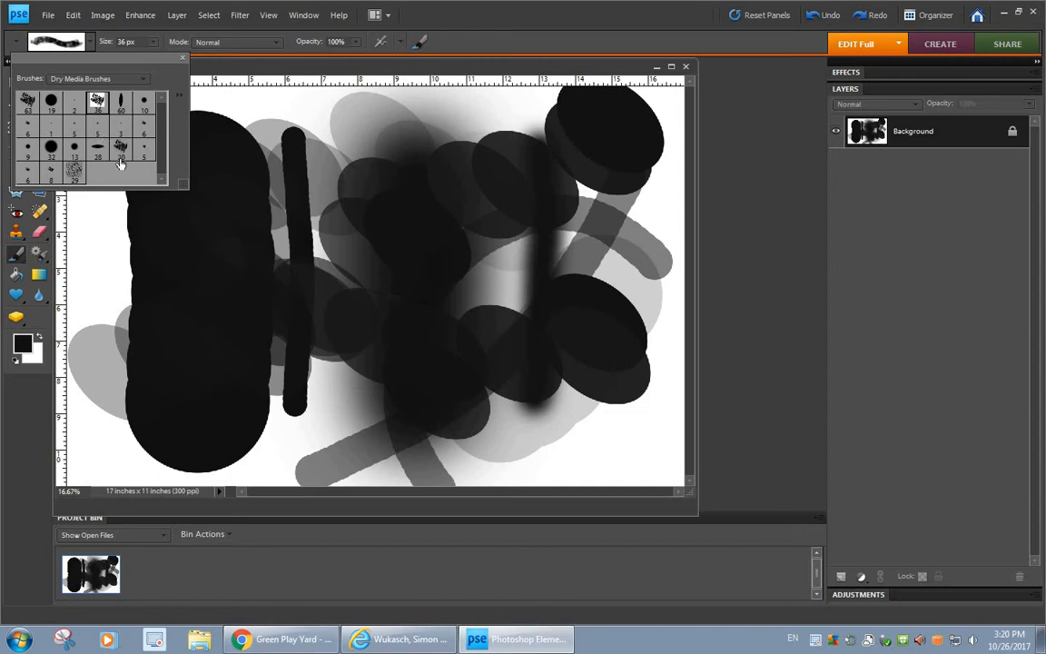
left_click(74, 171)
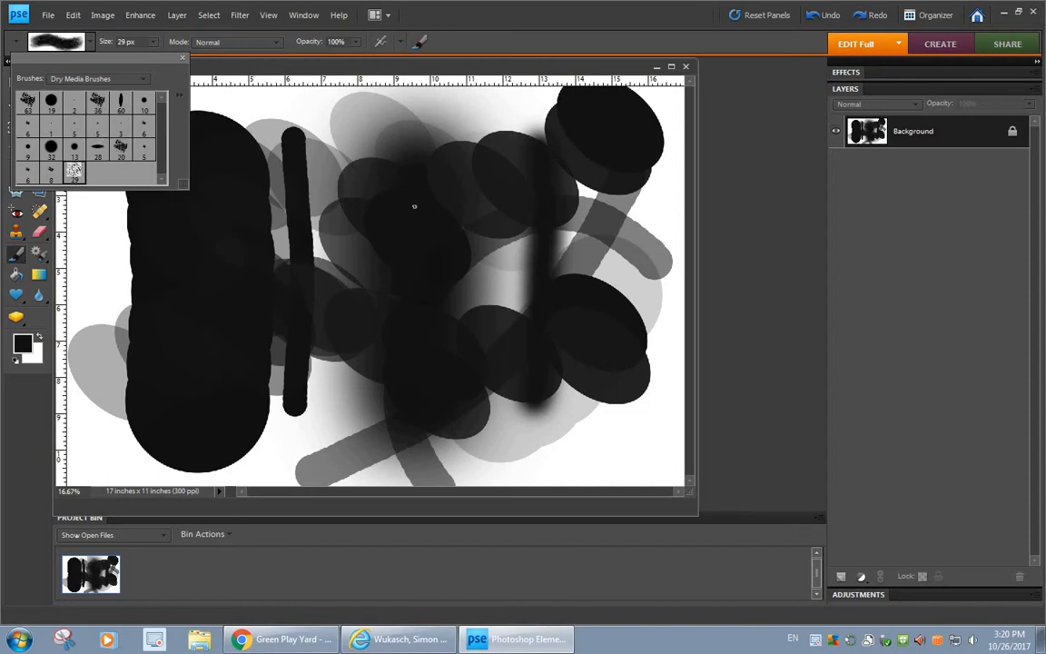
left_click(83, 381)
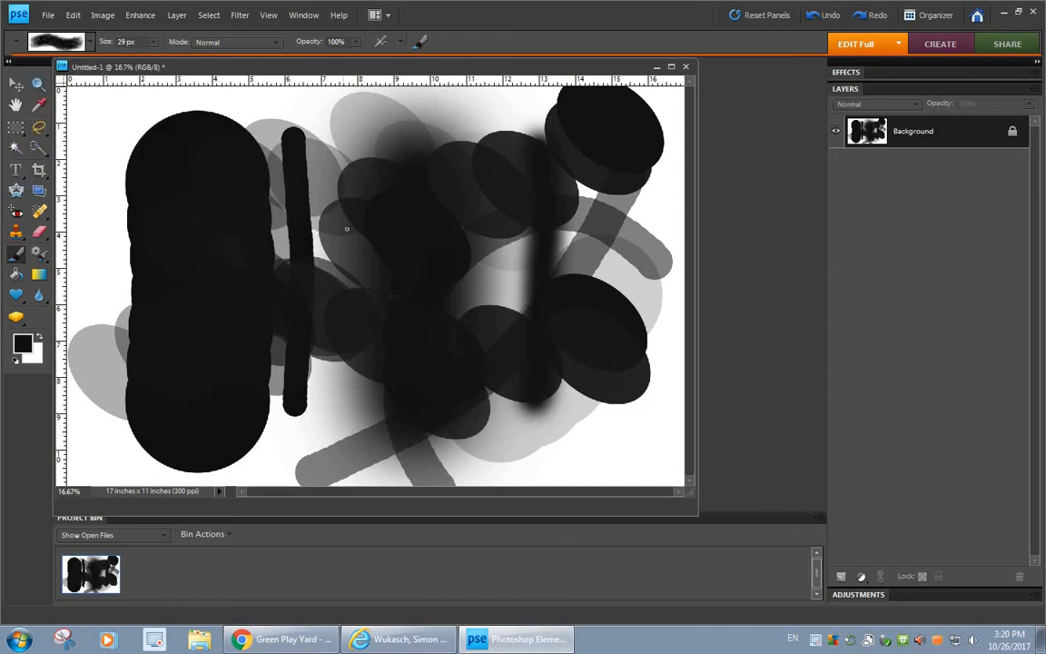
Enlarge the textured brush to 900 px, swap the foreground colour to white and paint textured patches over the black strokes
key("bracketright")
key("bracketright")
key("bracketright")
key("bracketright")
key("bracketright")
key("bracketright")
key("bracketright")
key("bracketright")
key("bracketright")
key("bracketright")
key("bracketright")
key("bracketright")
key("bracketright")
key("bracketright")
key("bracketright")
key("bracketright")
key("bracketright")
key("bracketright")
key("bracketright")
key("x")
left_click_drag(209, 297, 420, 339)
left_click_drag(534, 194, 542, 187)
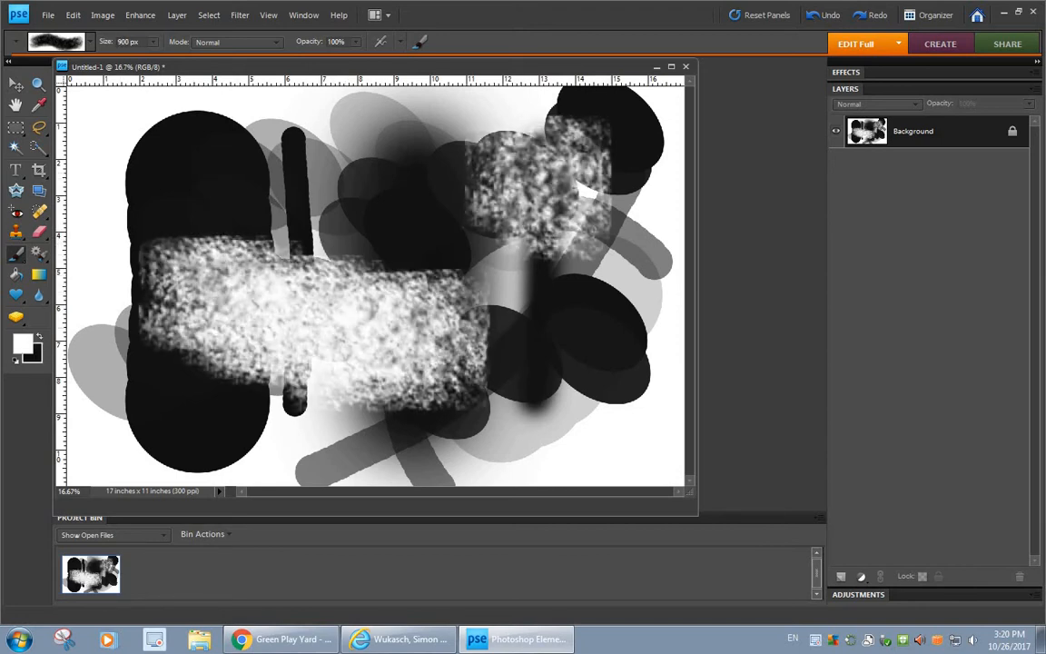
left_click(577, 366)
Set the textured brush's scatter to 0% and its spacing to 6%
left_click(422, 42)
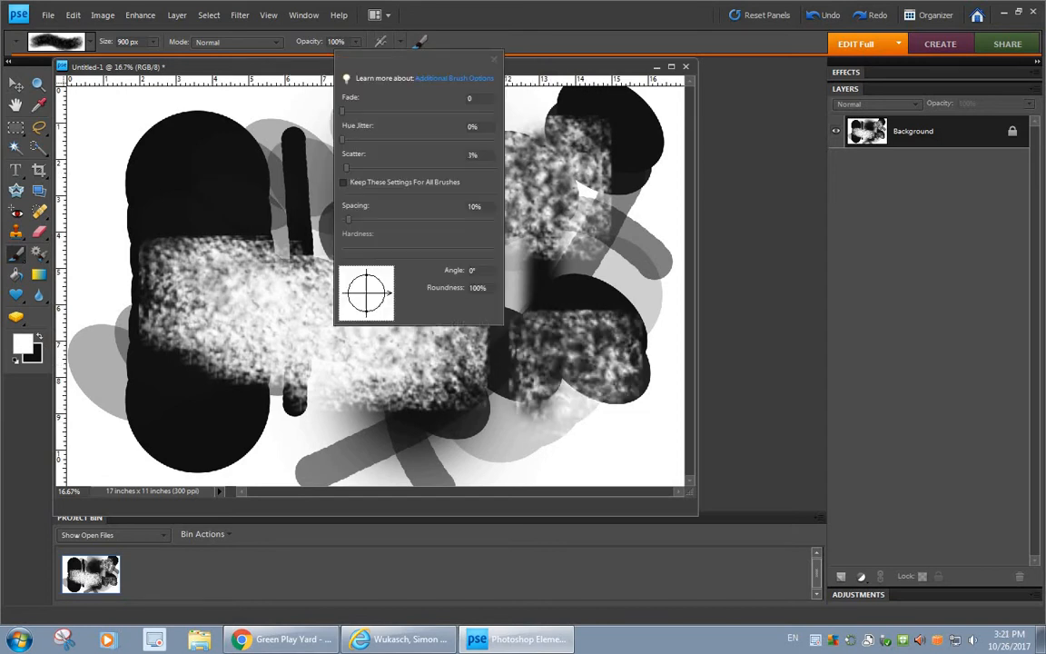
left_click_drag(343, 170, 338, 169)
left_click(349, 219)
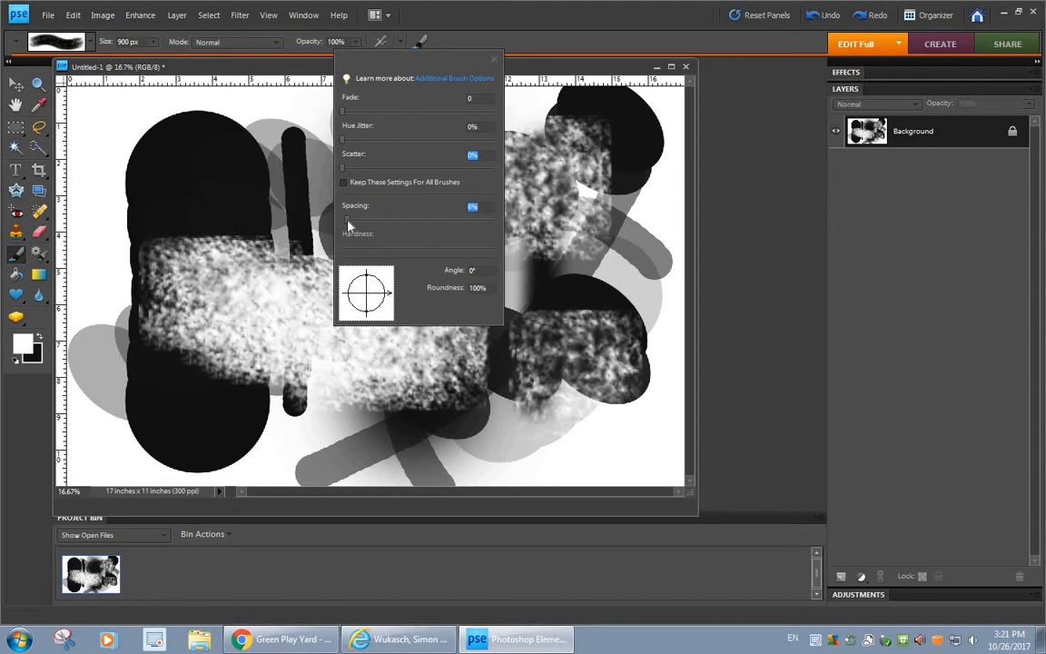
left_click(589, 8)
Paint broad white textured strokes back and forth over the remaining black shapes, including the dark area along the canvas's upper edge
mouse_move(163, 165)
left_mouse_down()
mouse_move(326, 192)
mouse_move(532, 189)
left_mouse_up()
mouse_move(567, 390)
left_mouse_down()
mouse_move(341, 420)
mouse_move(159, 363)
mouse_move(199, 395)
left_mouse_up()
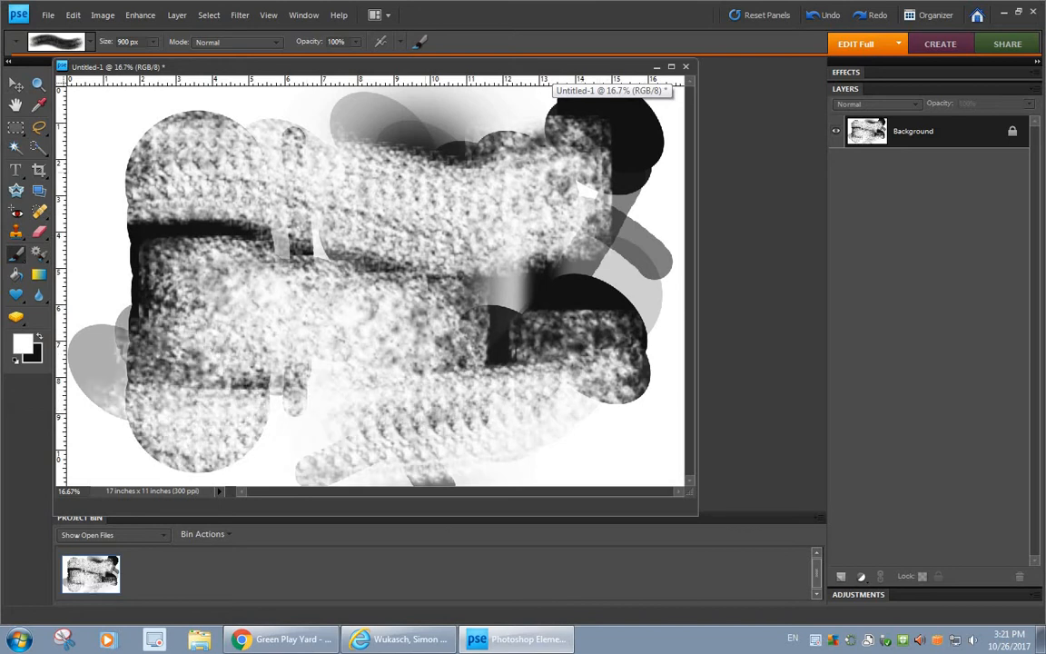
mouse_move(550, 182)
left_mouse_down()
mouse_move(545, 322)
mouse_move(427, 288)
mouse_move(136, 273)
mouse_move(132, 241)
left_mouse_up()
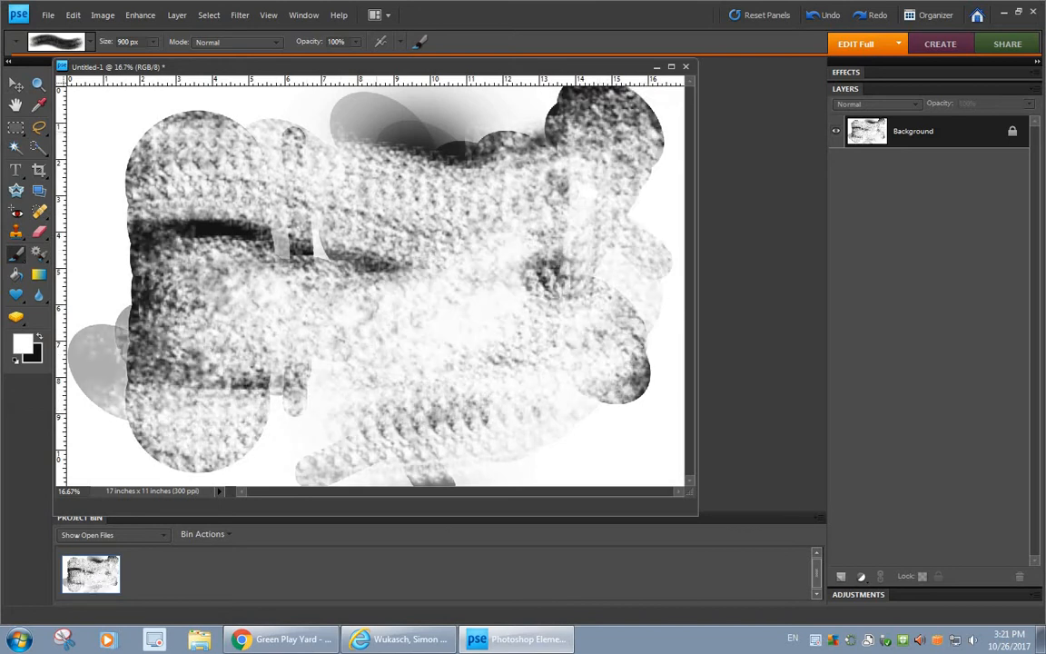
left_click_drag(368, 109, 456, 110)
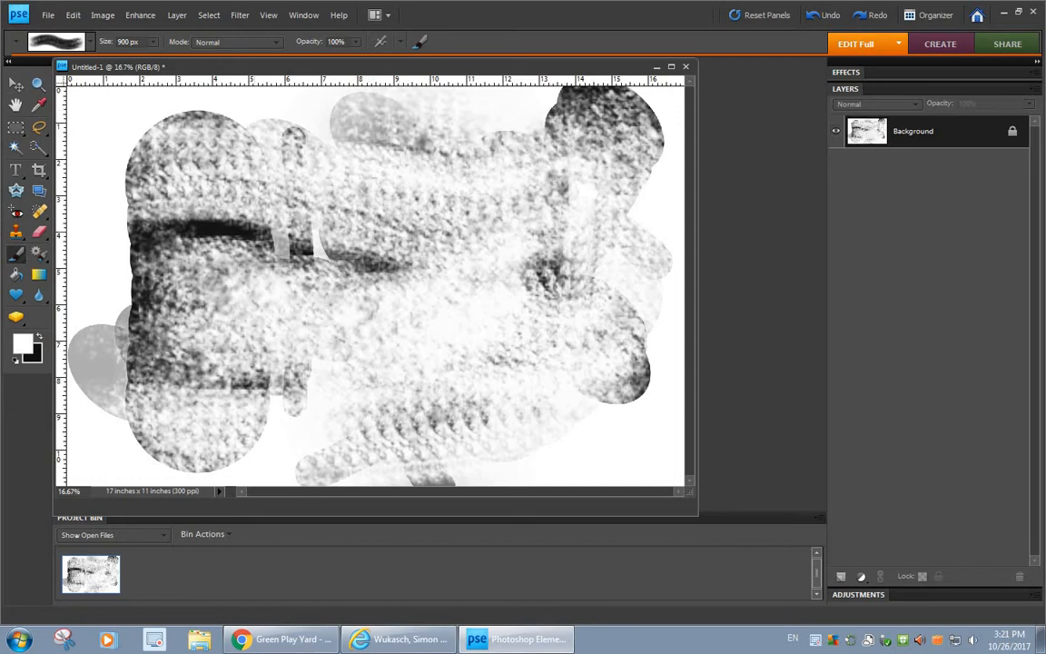
Load the Wet Media Brushes set and choose its 95 px diagonal bristle brush
left_click(84, 42)
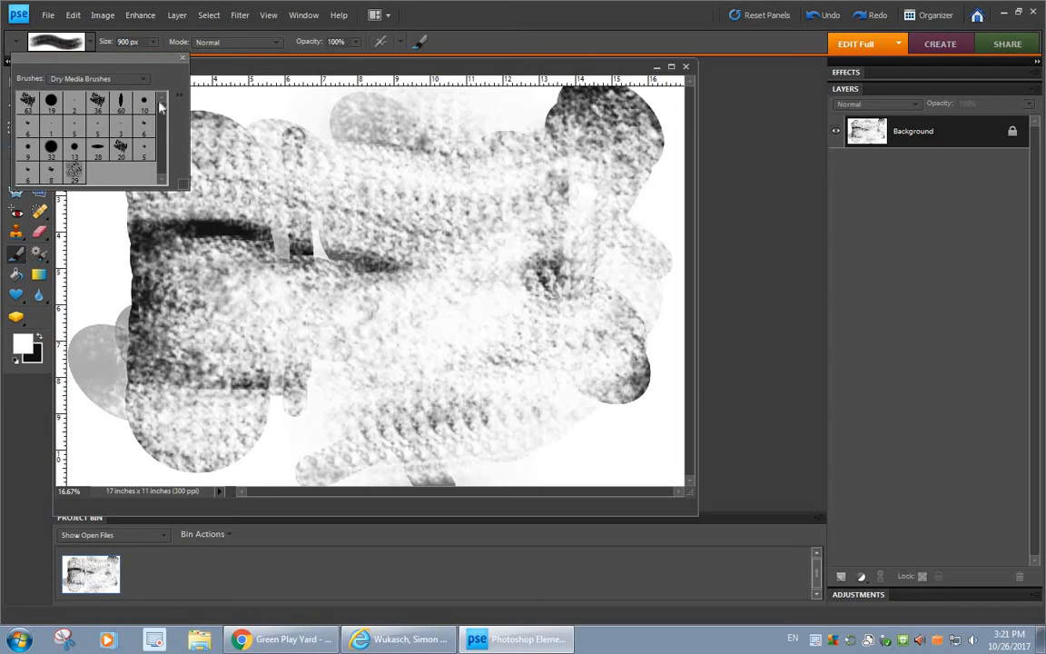
left_click(98, 78)
left_click(87, 238)
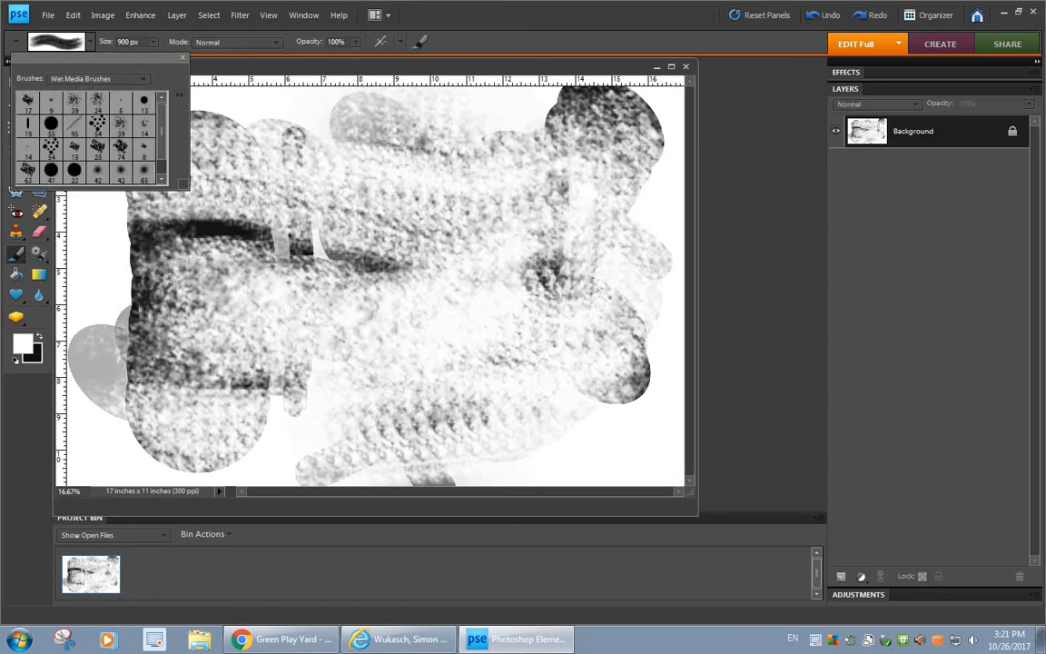
left_click(74, 123)
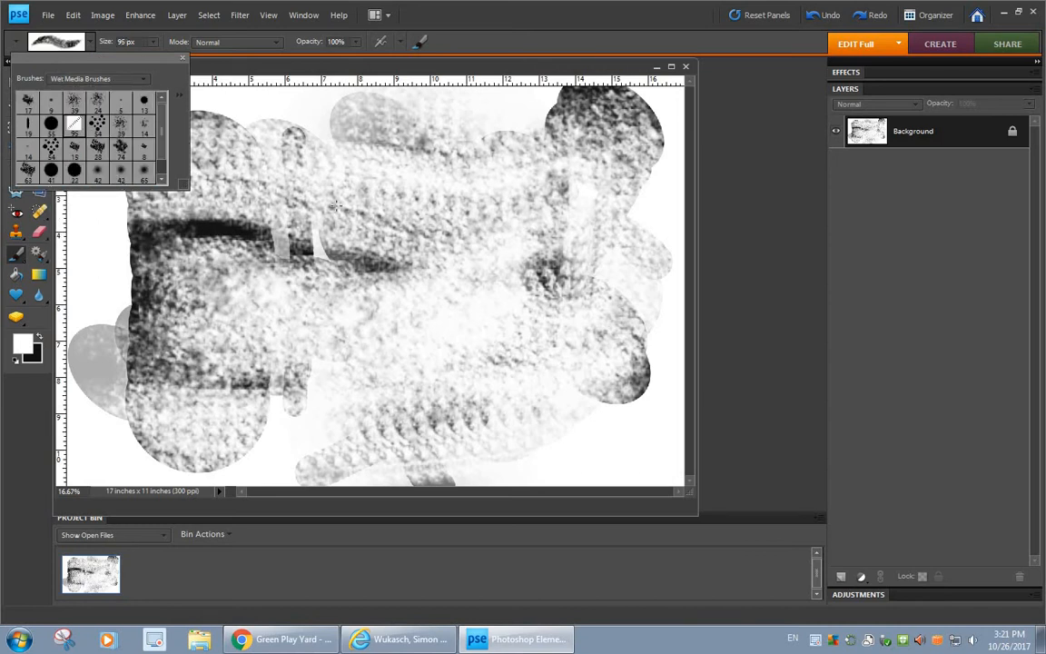
Enlarge the bristle brush to 1900 px and swap the foreground colour to black
key("bracketright")
key("bracketright")
key("bracketright")
key("bracketright")
key("bracketright")
key("bracketright")
key("bracketright")
key("bracketright")
key("bracketright")
key("bracketright")
key("bracketright")
key("bracketright")
key("bracketright")
key("bracketright")
key("bracketright")
key("bracketright")
key("bracketright")
key("bracketright")
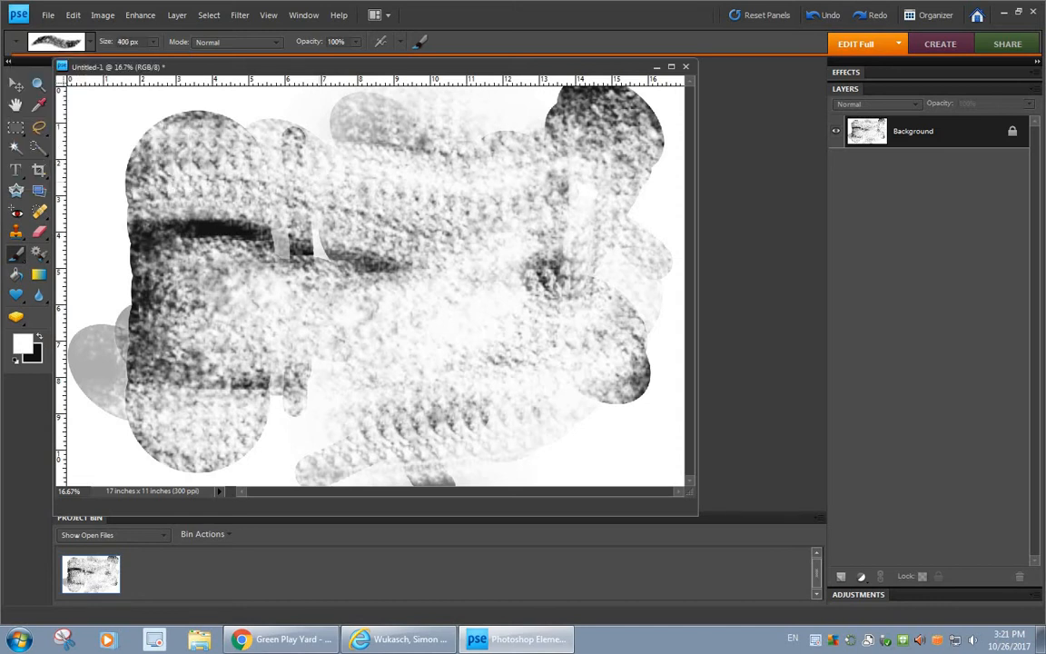
left_click(39, 336)
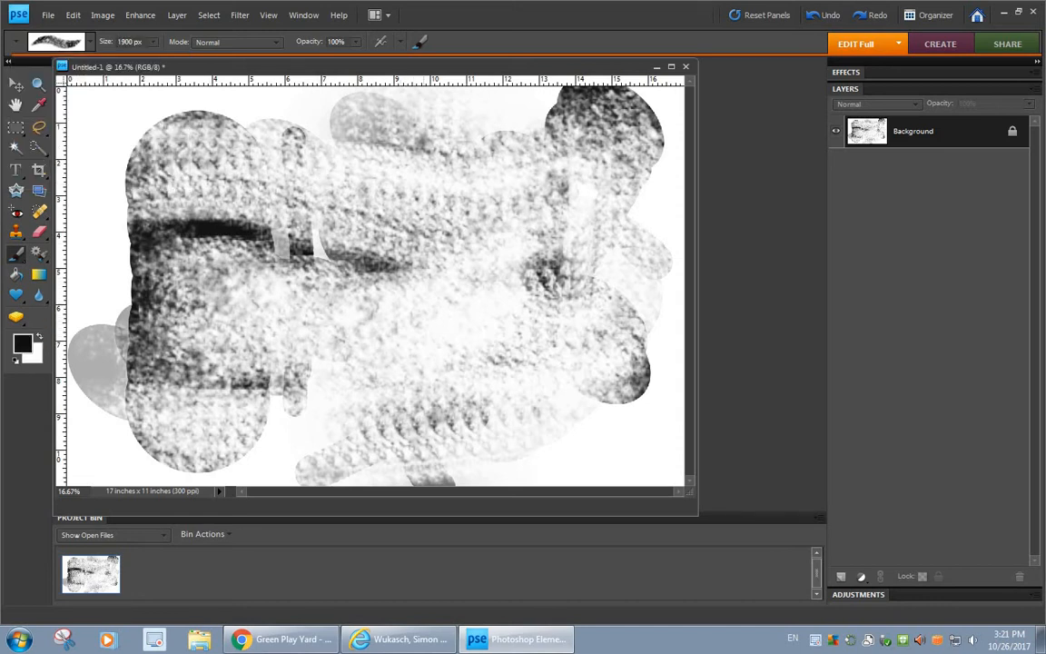
Stamp single black bristle dabs around the canvas centre and paint a long wavy stroke across to the left edge
left_click(450, 280)
left_click(413, 245)
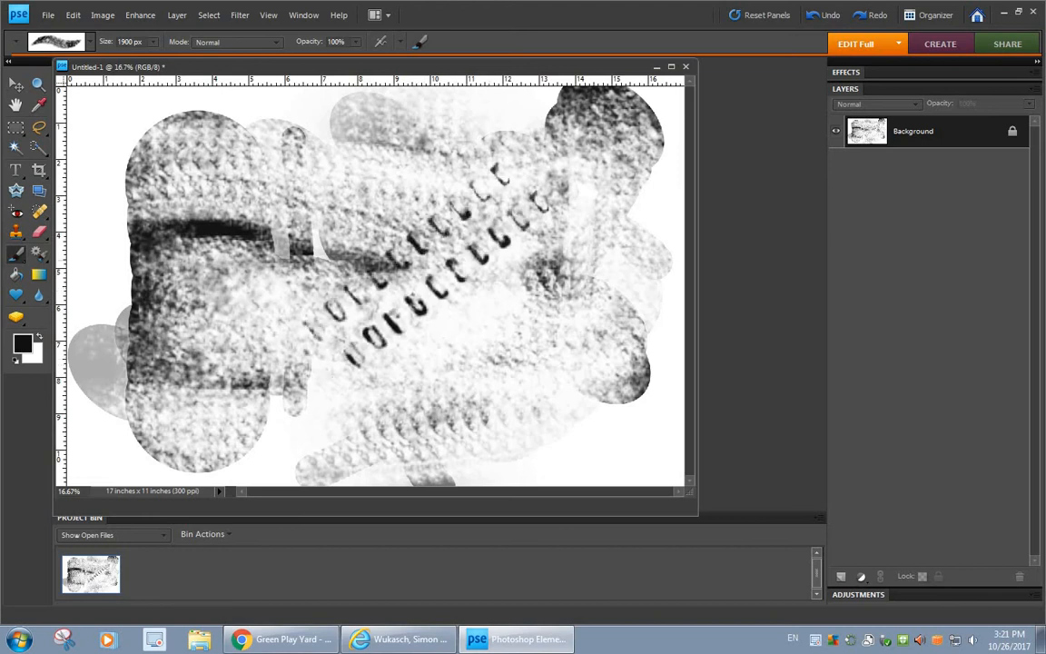
left_click(477, 305)
left_click(505, 311)
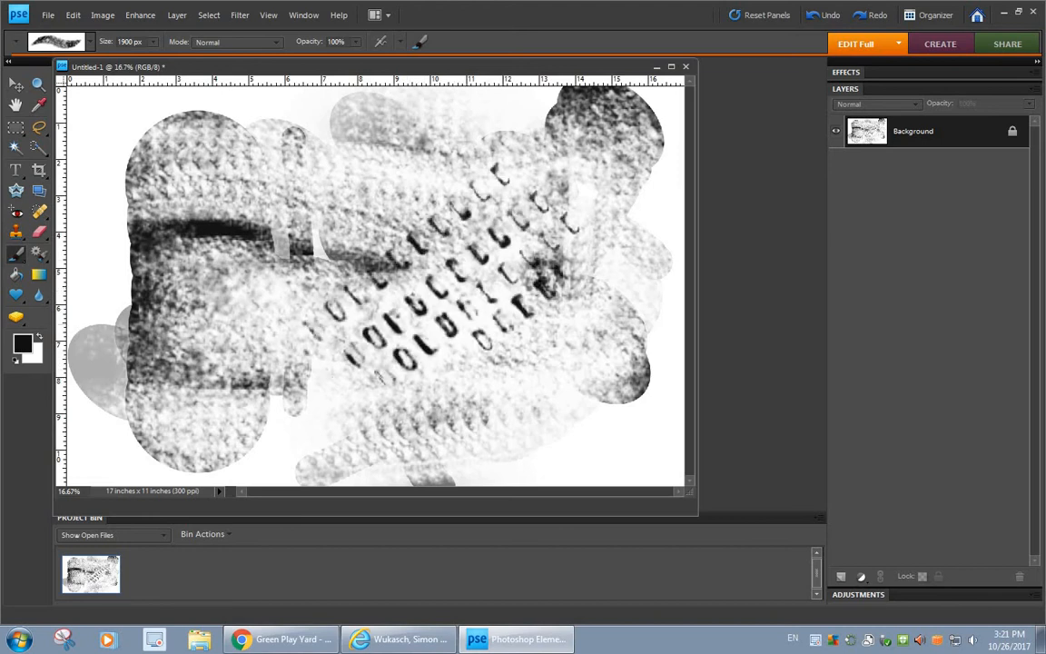
left_click(515, 316)
mouse_move(526, 323)
left_mouse_down()
mouse_move(452, 249)
mouse_move(346, 227)
mouse_move(272, 236)
mouse_move(213, 273)
left_mouse_up()
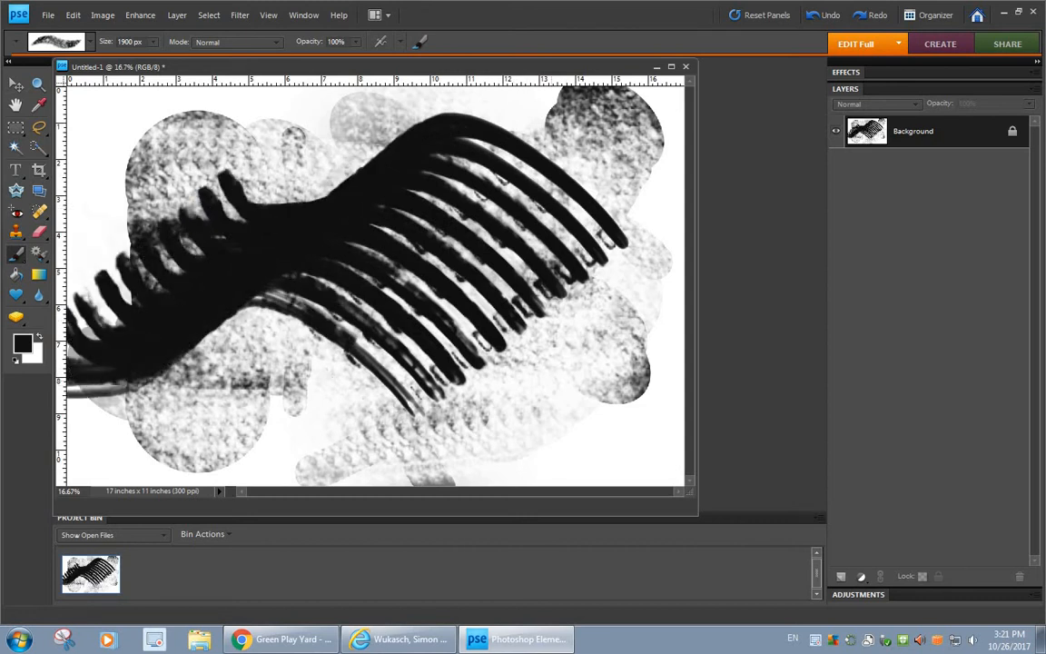
Stamp further single bristle dabs below the wavy stroke, in the lower-left and lower-right areas of the canvas
left_click(554, 346)
left_click(208, 402)
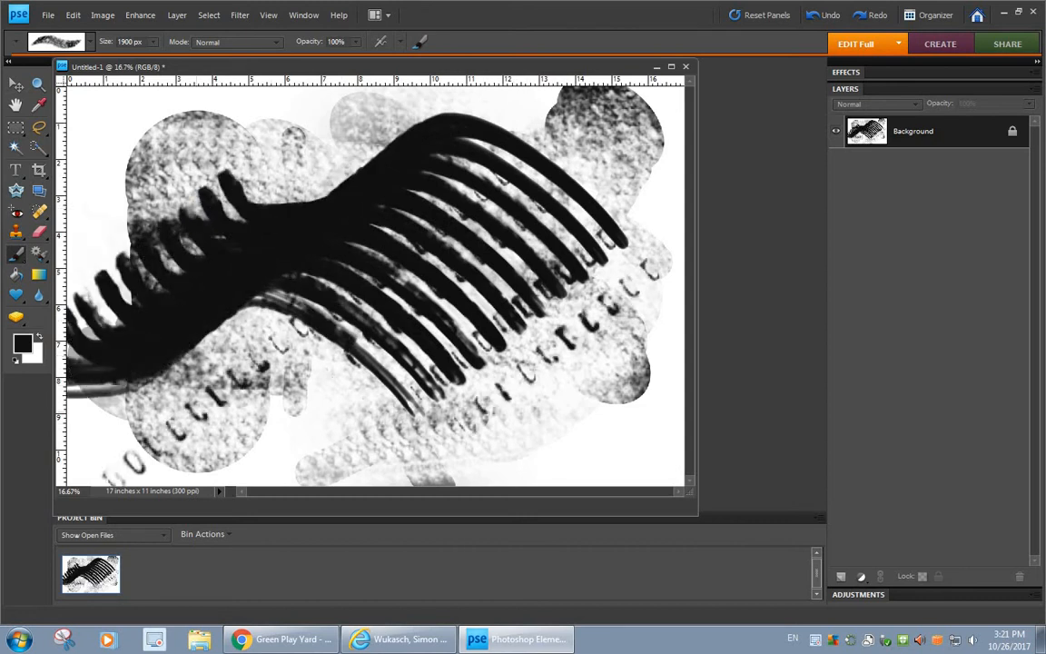
left_click(259, 425)
left_click(584, 407)
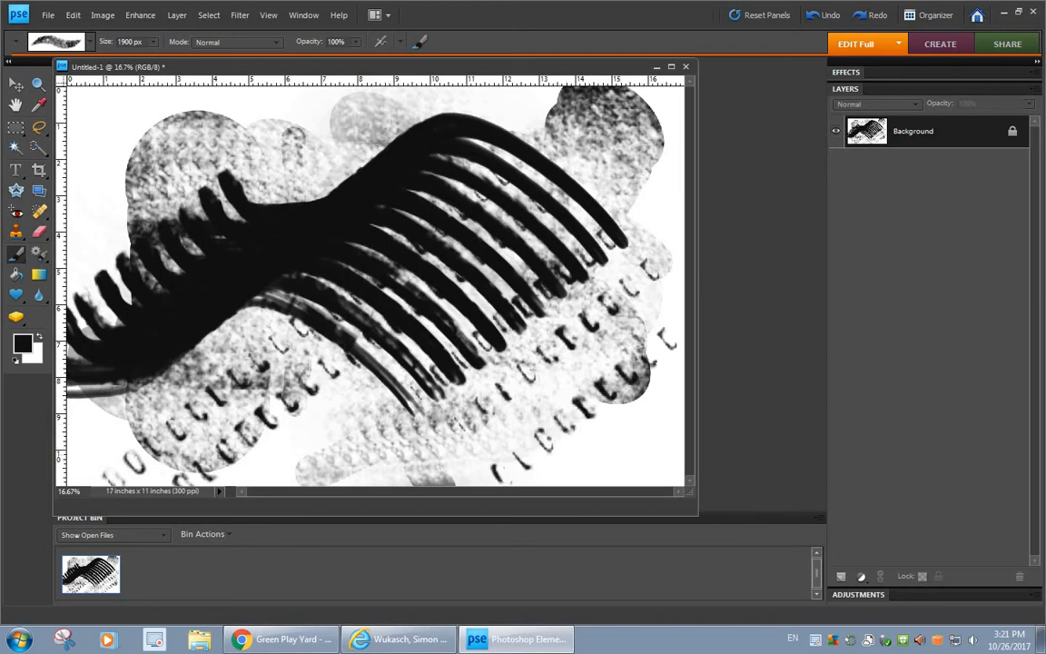